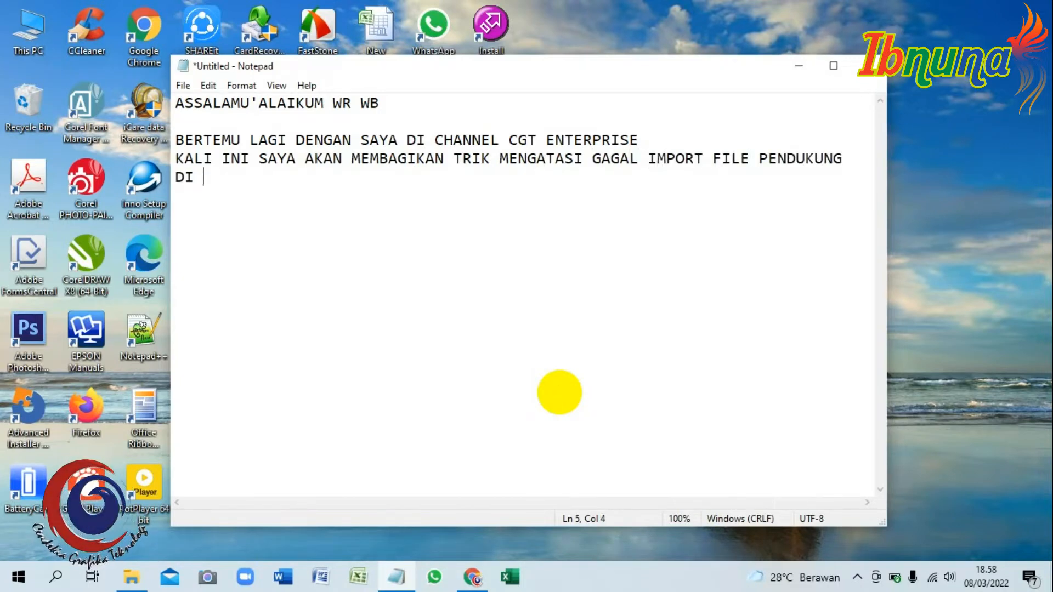
- Finish the introduction in the note with "APLIKASI PUSPENDIK CBT"
type("PUSPENDIK CBT")
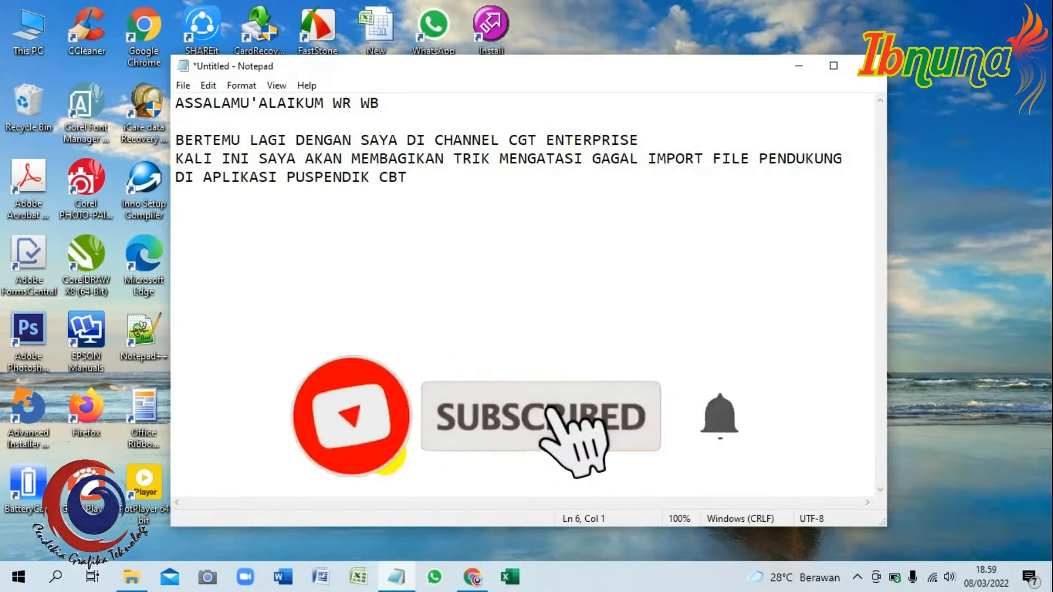
- Switch to Chrome and log in to the CBT Puspendik admin page with the prefilled credentials
left_click(474, 578)
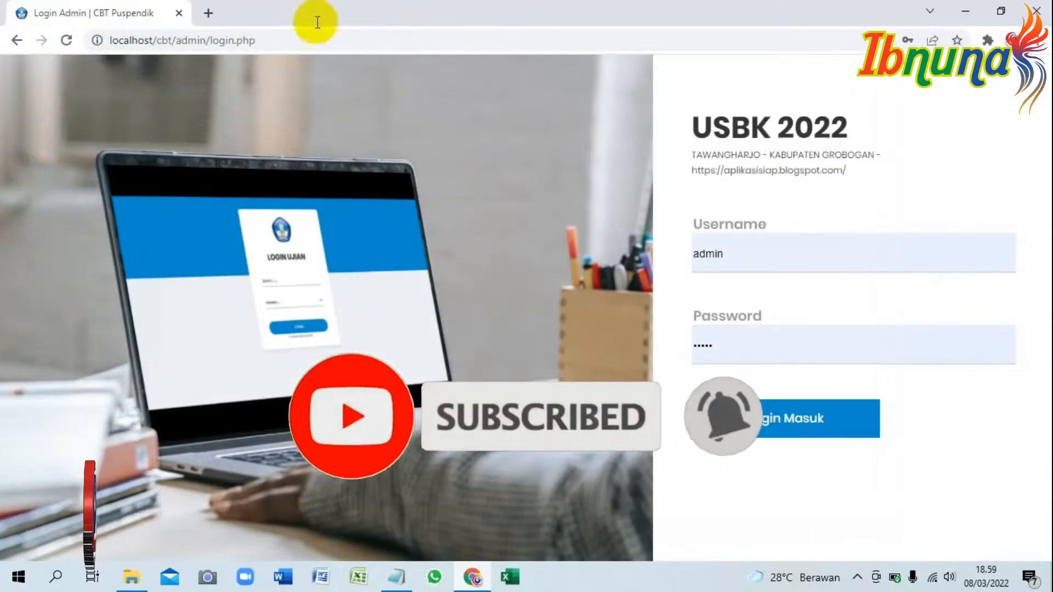
left_click(316, 41)
left_click(324, 38)
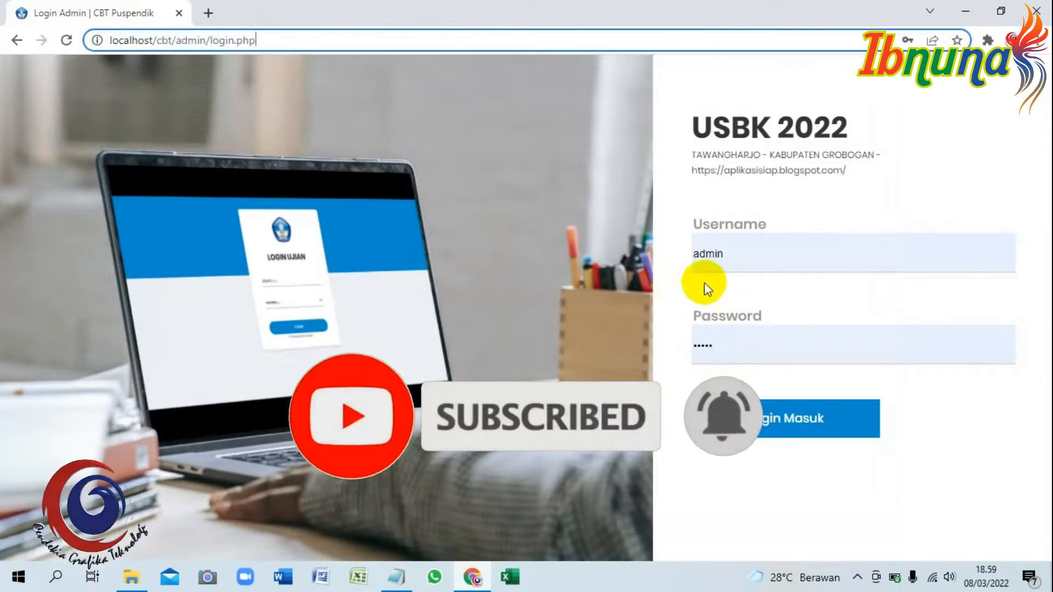
left_click(791, 417)
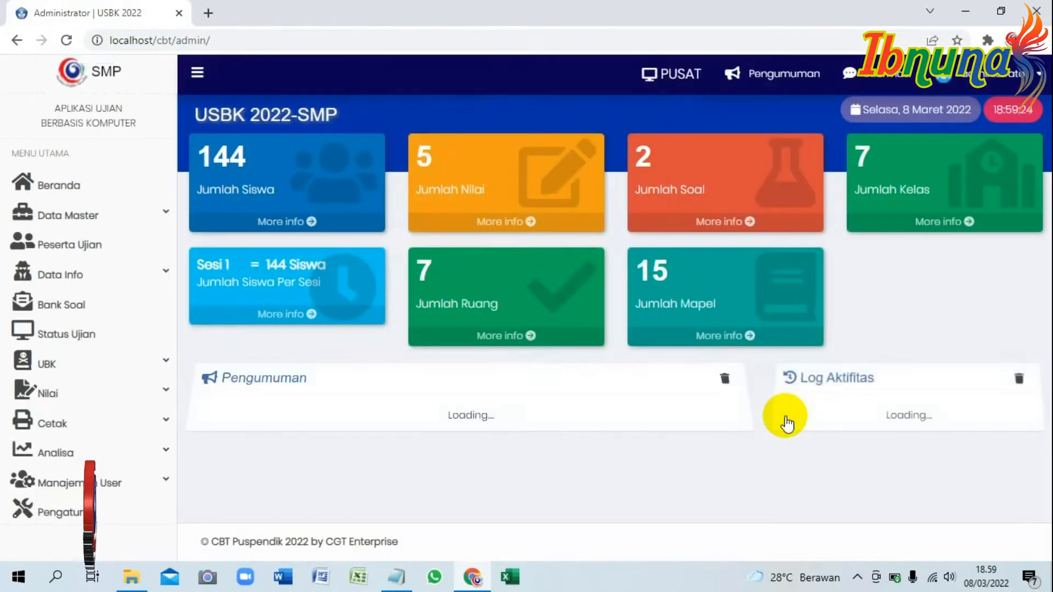
left_click(662, 246)
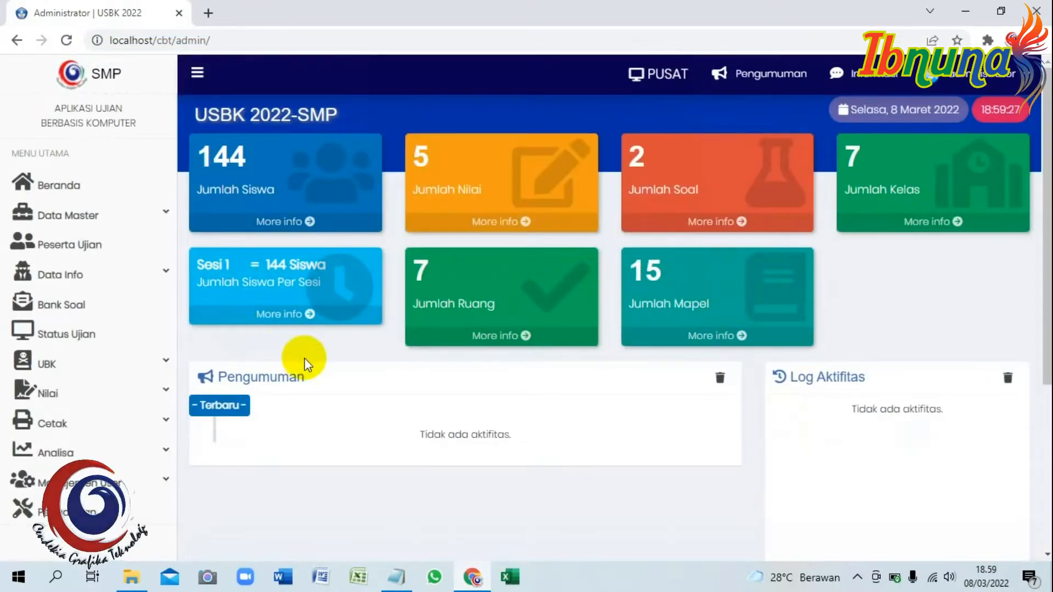
- Start a new question bank for ILMU PENGETAHUAN ALAM, with level 7 and class 7.1
left_click(54, 304)
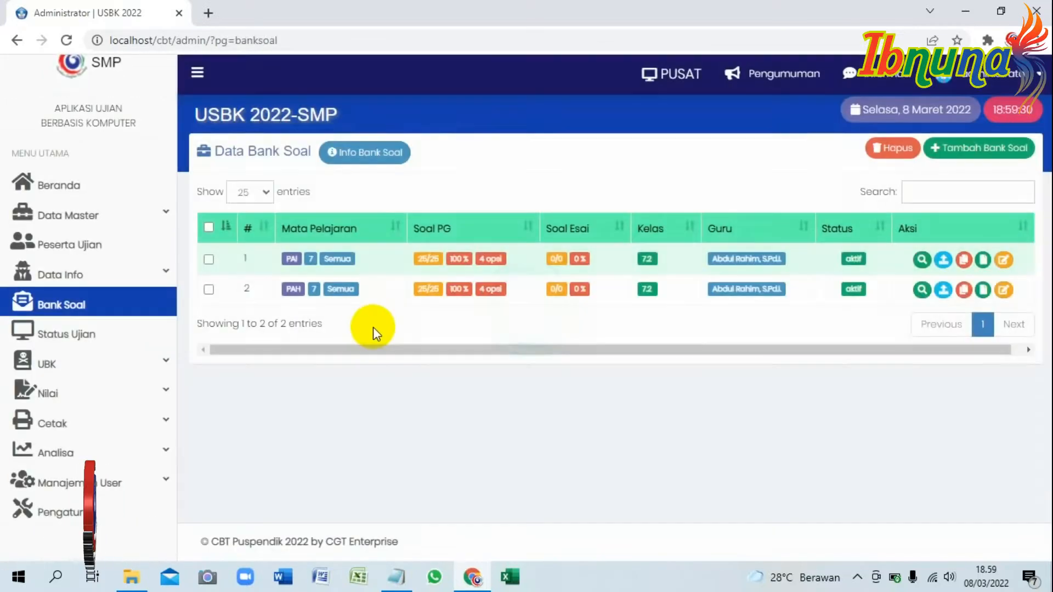
left_click(982, 148)
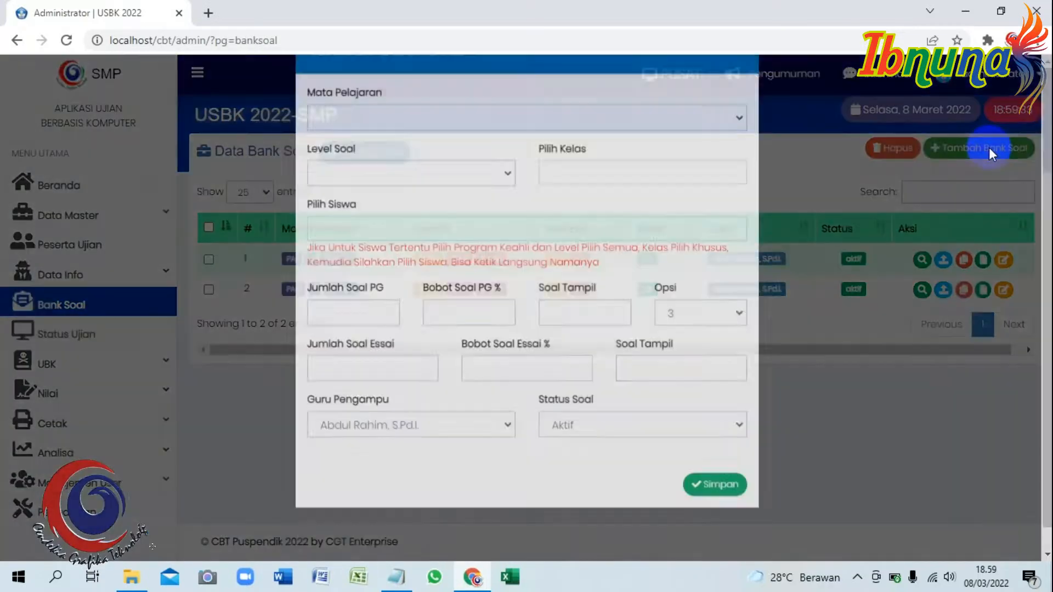
left_click(660, 170)
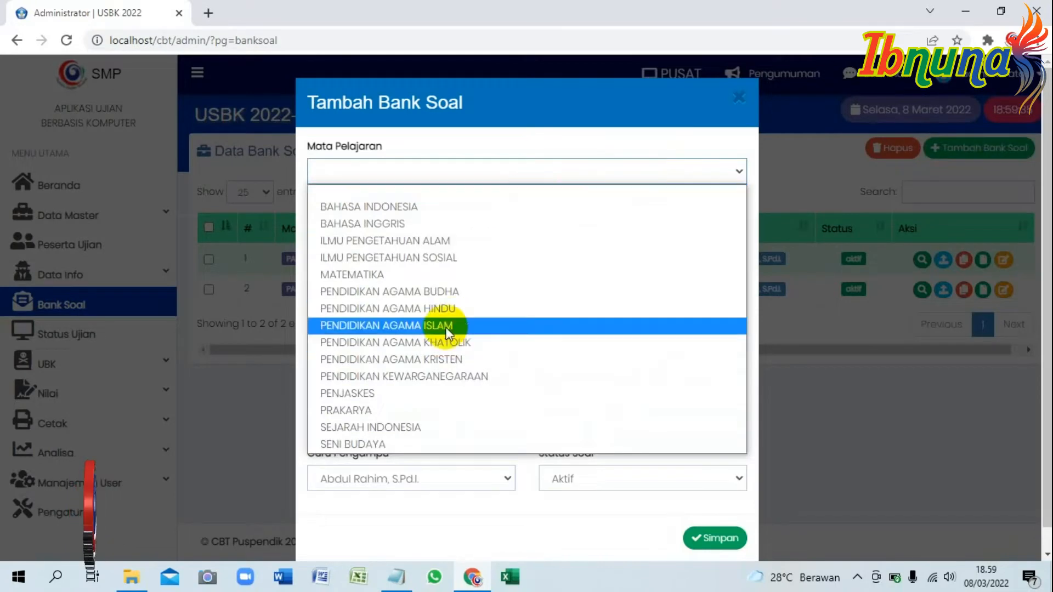
left_click(452, 242)
left_click(472, 228)
left_click(387, 288)
left_click(588, 229)
left_click(564, 297)
- Set the new bank to 5 multiple-choice questions, 5 displayed, 100% weight and 4 answer options
left_click(378, 373)
type("5")
left_click(470, 368)
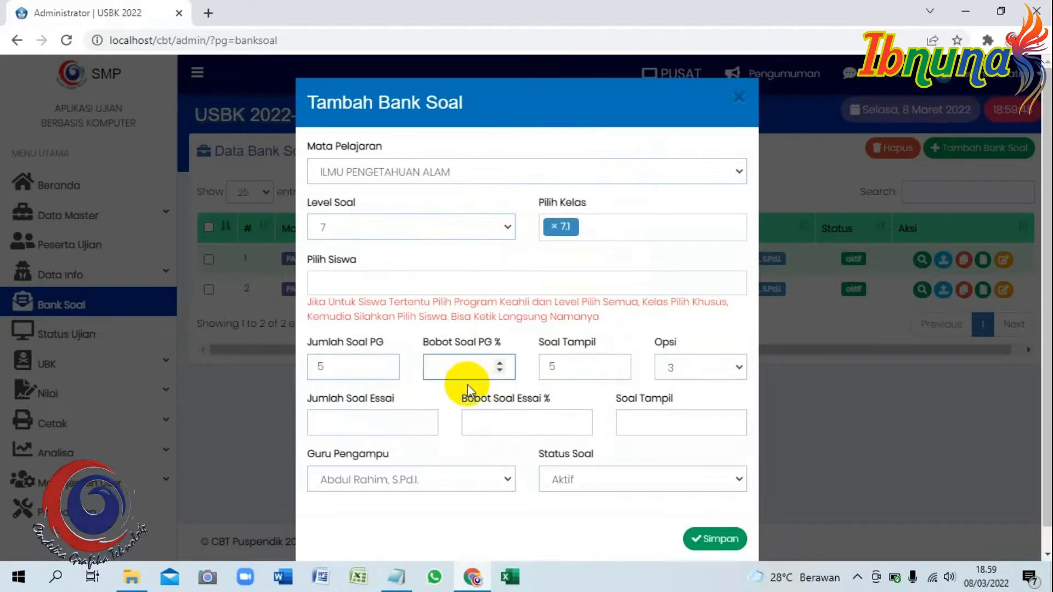
type("100")
left_click(700, 367)
left_click(679, 421)
- Set the essay question count, weight and displayed number to 0, then assign the second subject teacher and save the question bank
left_click(407, 422)
type("0")
left_click(531, 426)
type("0")
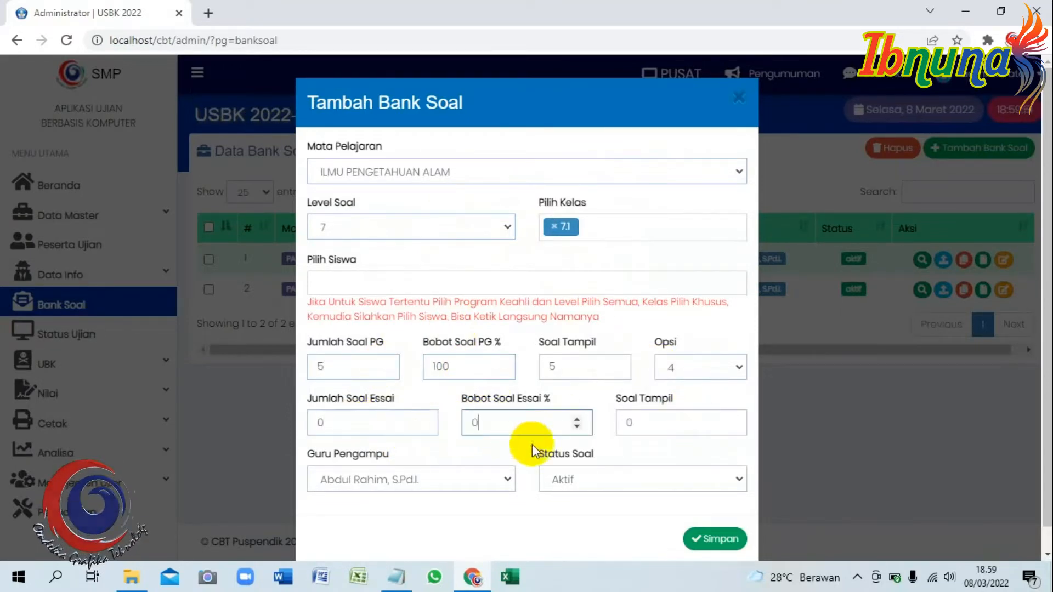
left_click(459, 483)
left_click(401, 390)
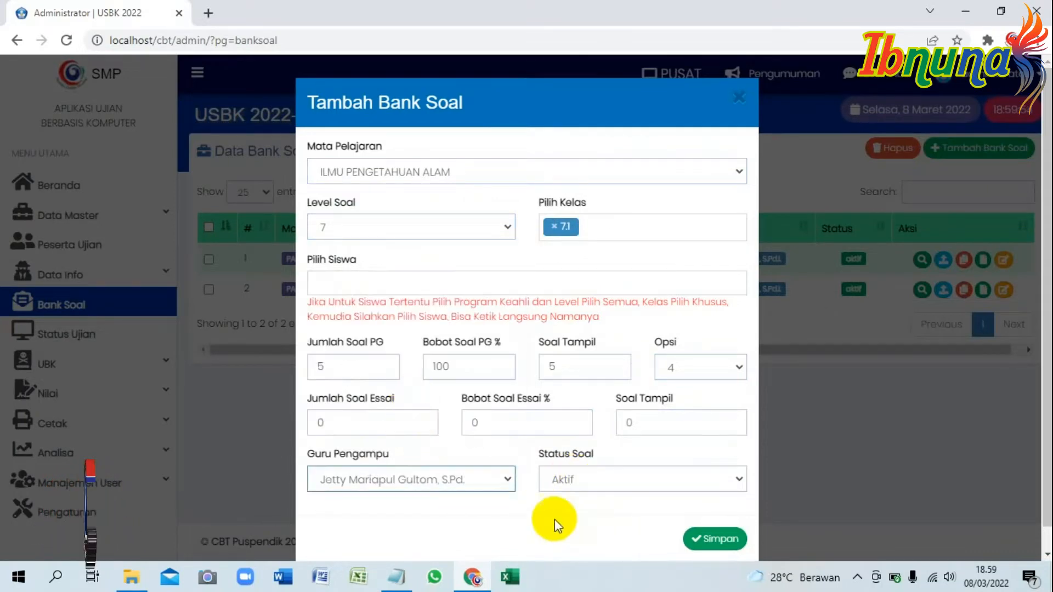
left_click(713, 539)
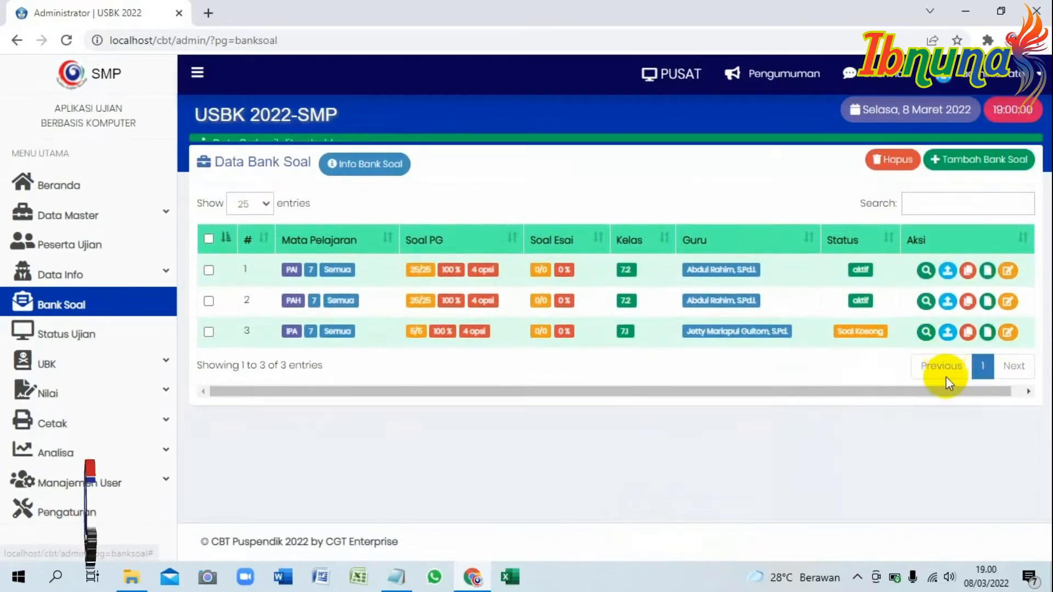
- Try to upload New folder.zip from Downloads as the supporting file for the IPA question bank
left_click(948, 322)
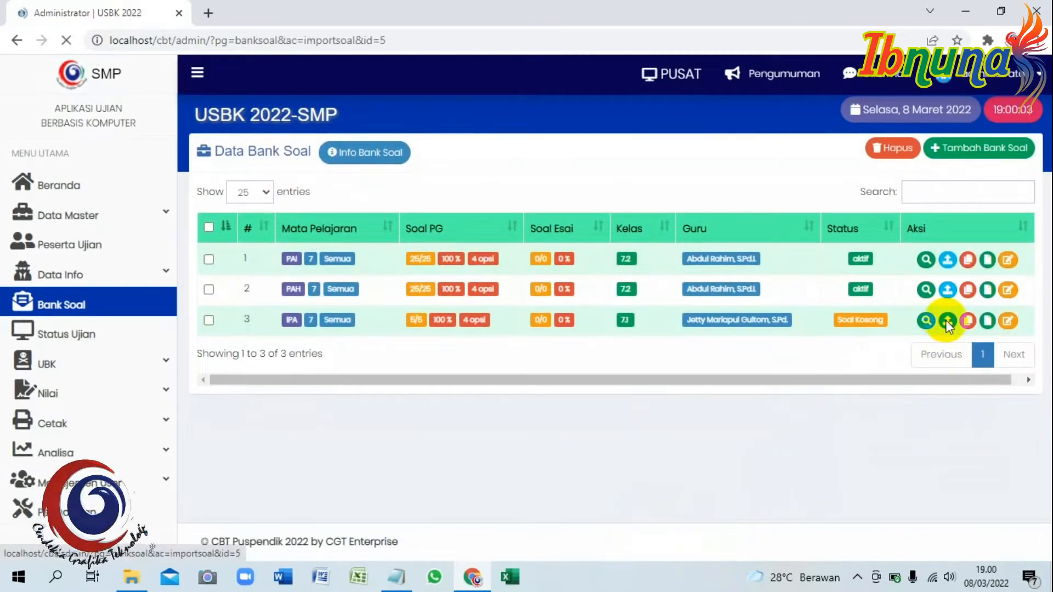
scroll(675, 307, "down", 3)
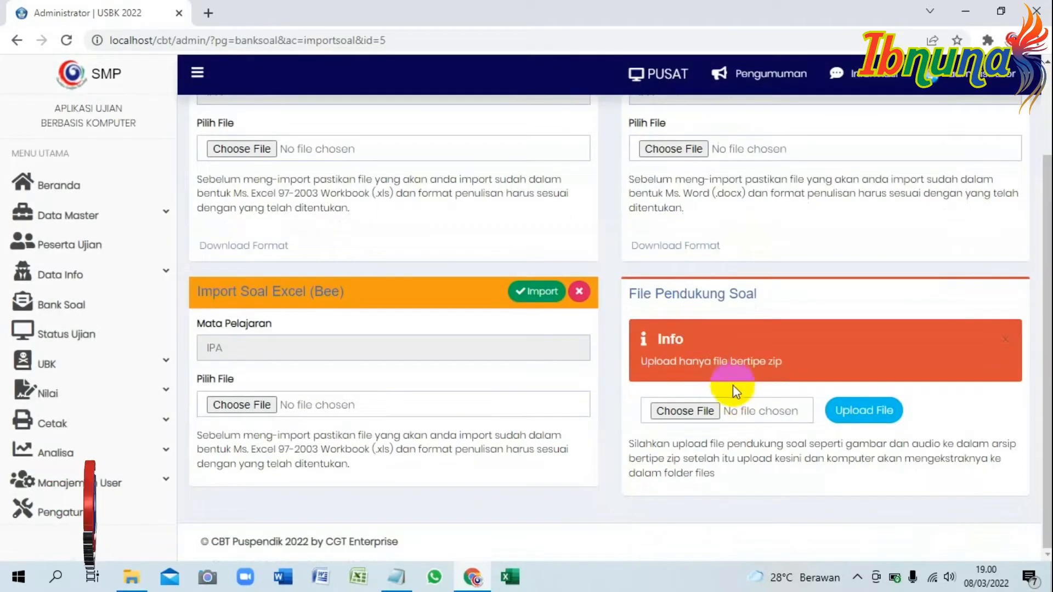
left_click(684, 411)
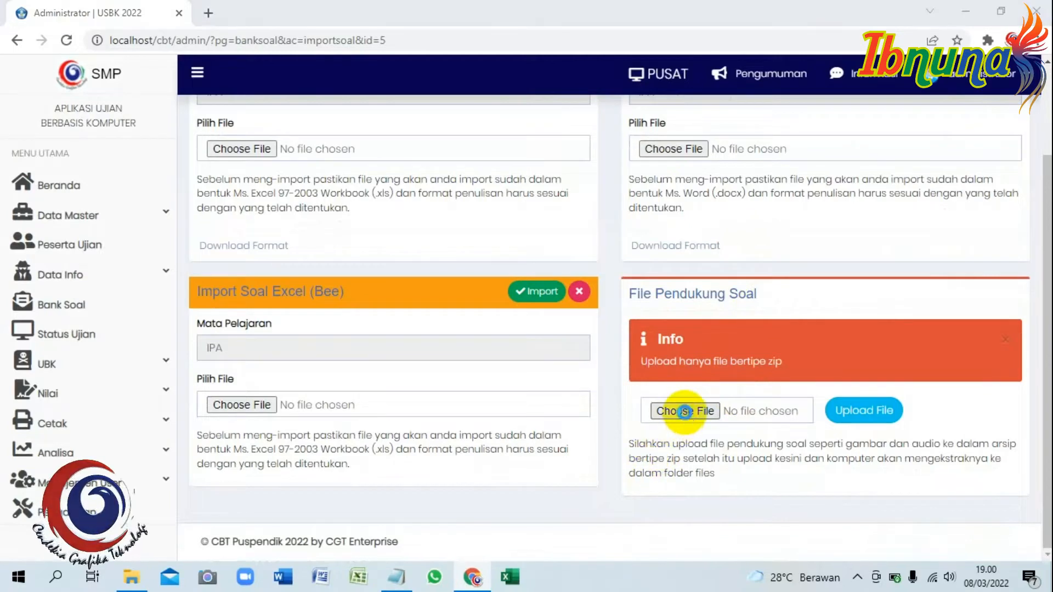
double_click(414, 277)
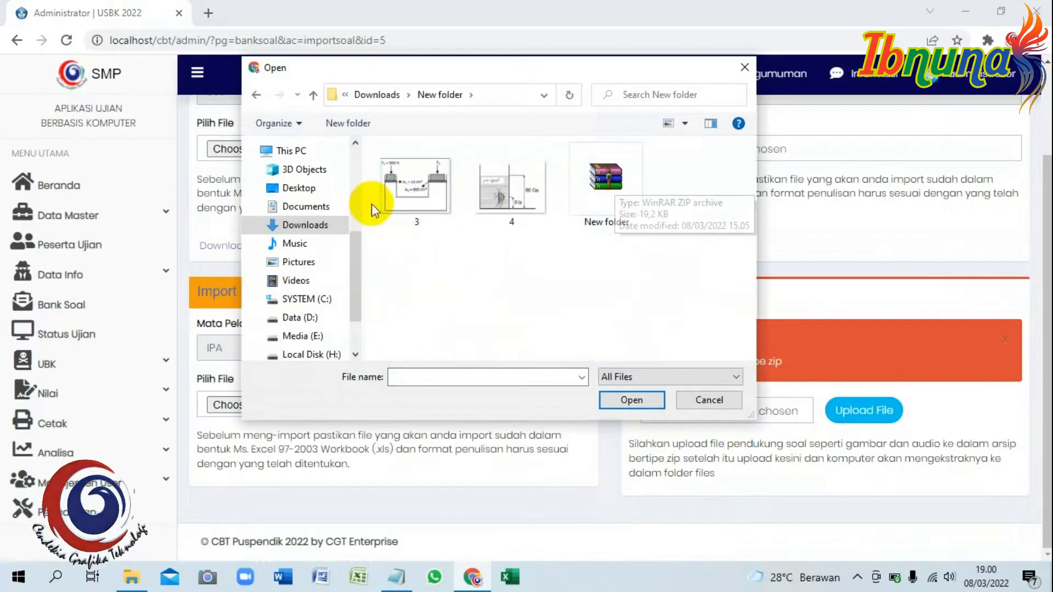
left_click(587, 189)
left_click(605, 399)
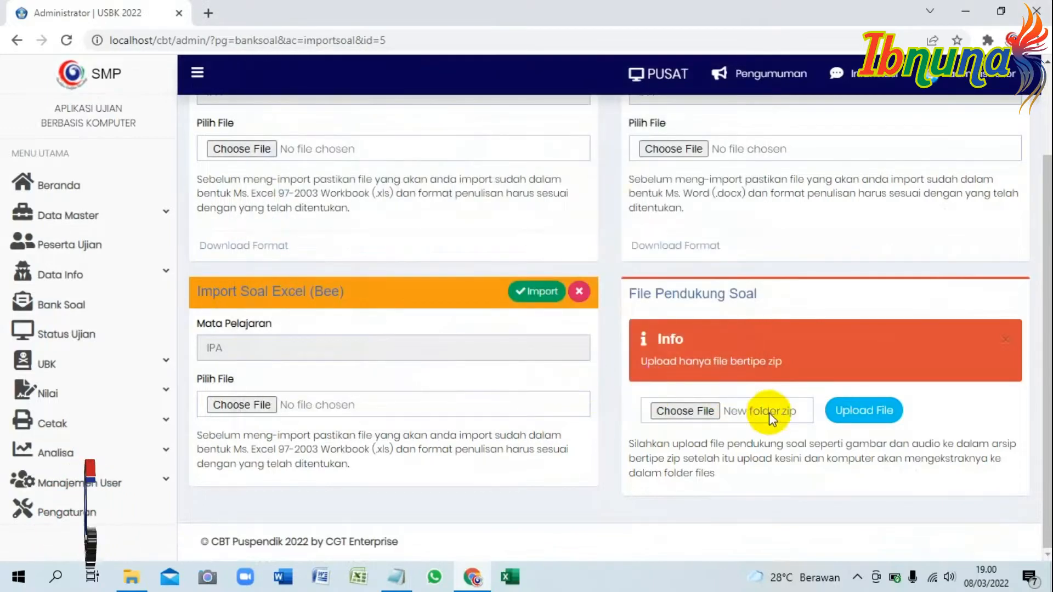
left_click(877, 412)
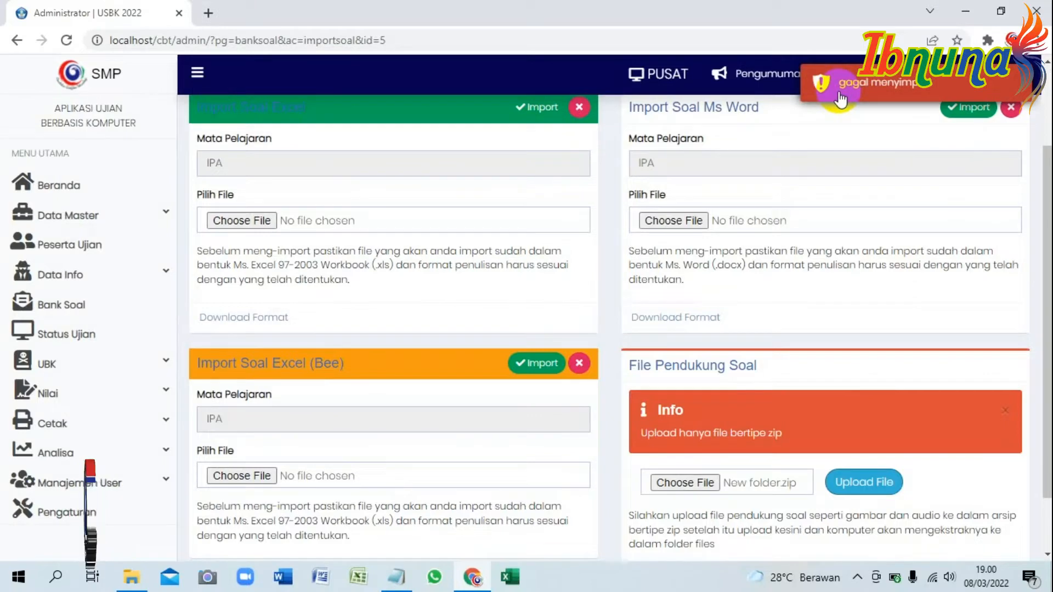
left_click(868, 482)
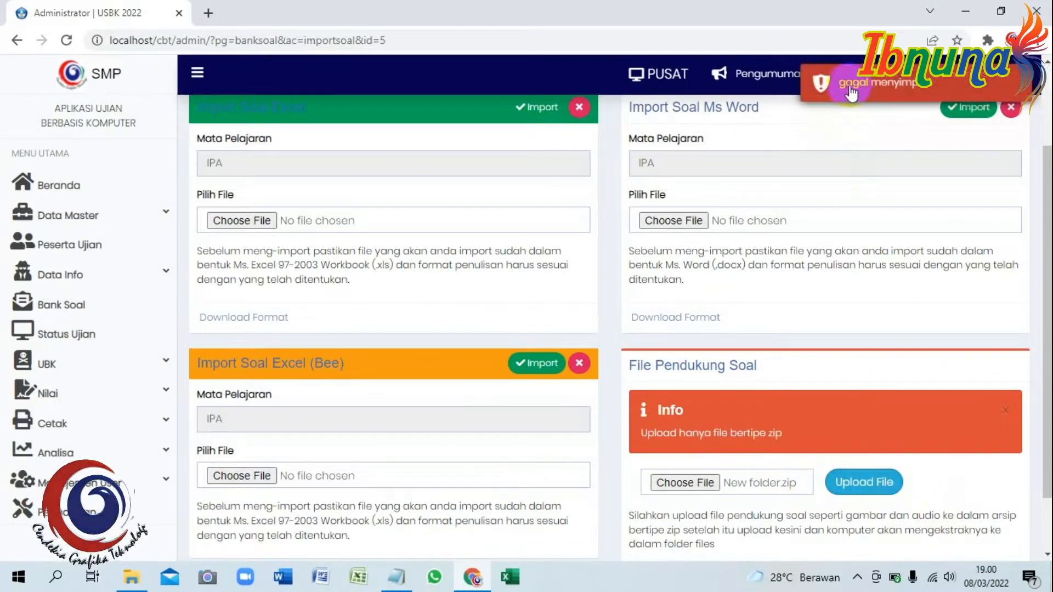
- Switch to Notepad and add "JADI SEWAKTU INGIN IMPORT FILE PENDUKUNG, STATUSNYA GAGAL TERUS" and "NAH KALI INI AKAN SAYA BERI SATU TRIK."
left_click(395, 577)
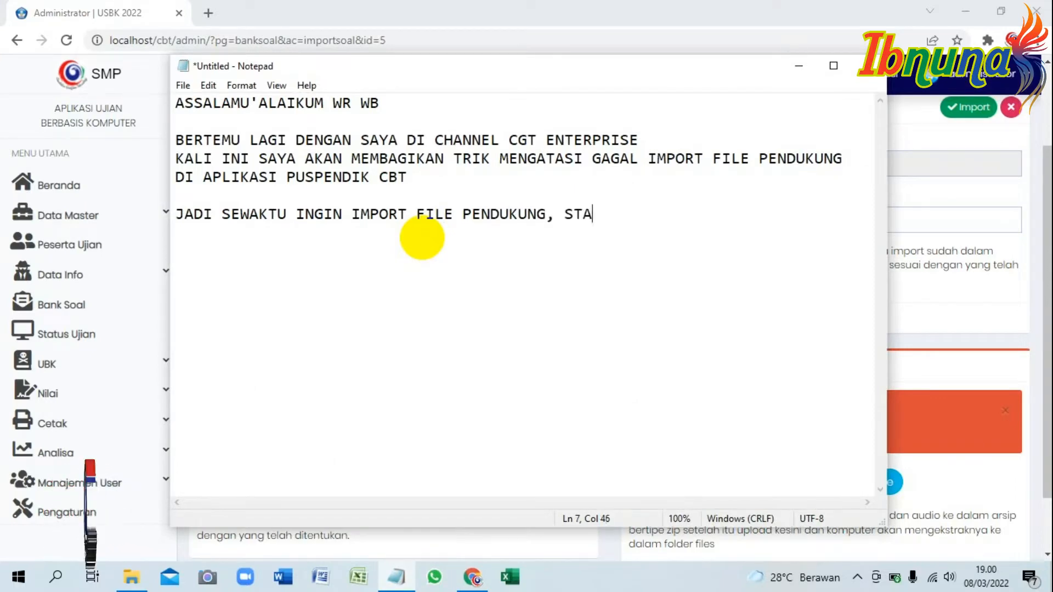
type("GAGAL")
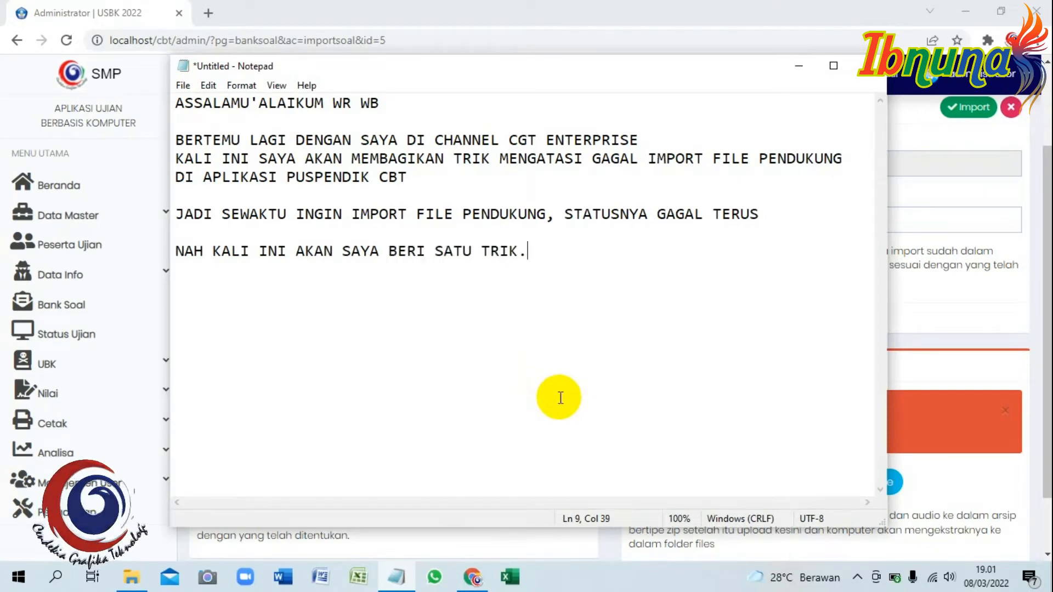
- Continue the last paragraph with "TERNYATA UNTUK MENGATASI HAL TERSEBUT SANGATLAH MUDAH. KITA CUKUP MENAMBAHKAN FOLDER DI DALAM APLIKASI PUSPENDIK CBT. CARANYA ADALAH:"
type("TERNYATA UNTUK MENGA")
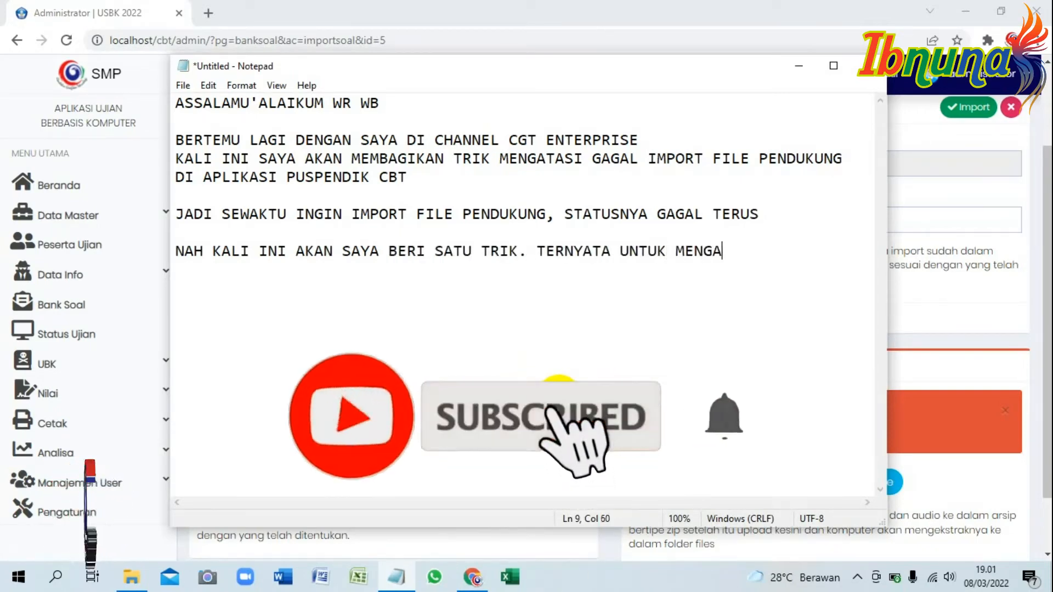
type("TASI HAL TERSEBUT SANGATLAH ")
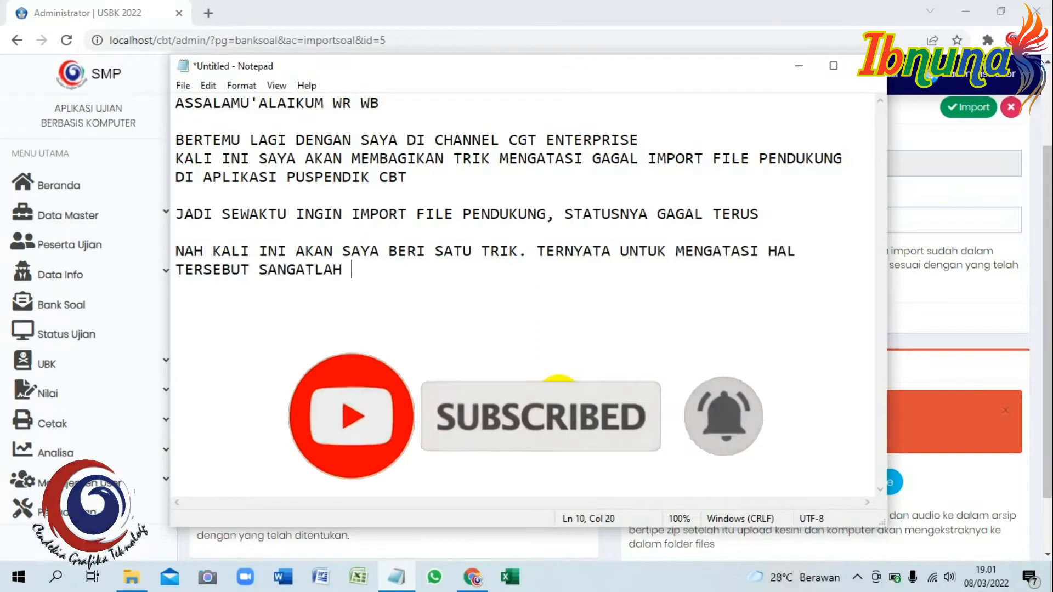
type("MUDAH. KITA ")
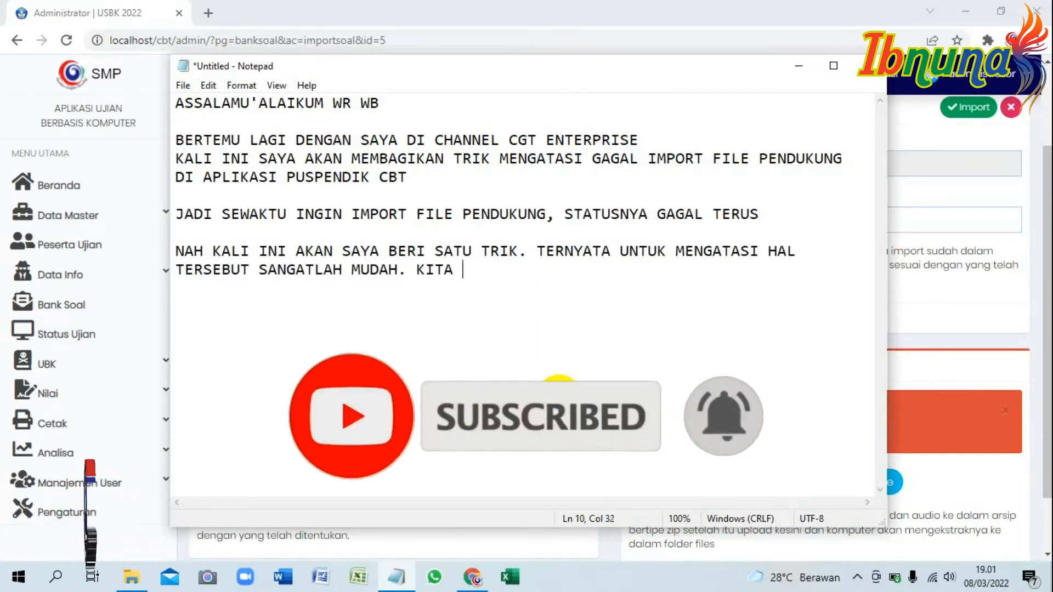
type("CUKUP MENAMB")
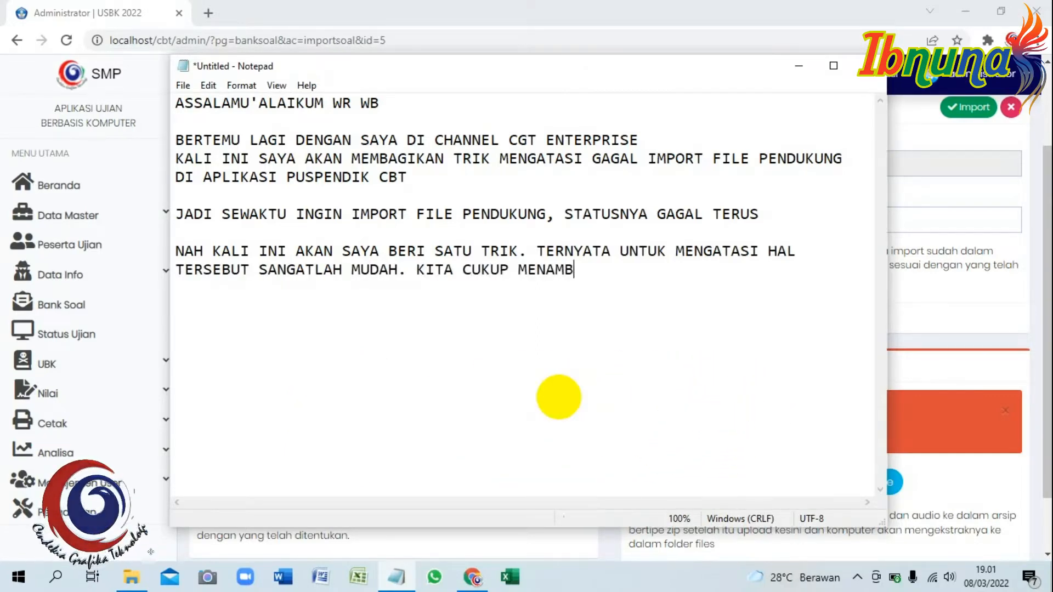
type("AHKAN FOLDER DI DALAM")
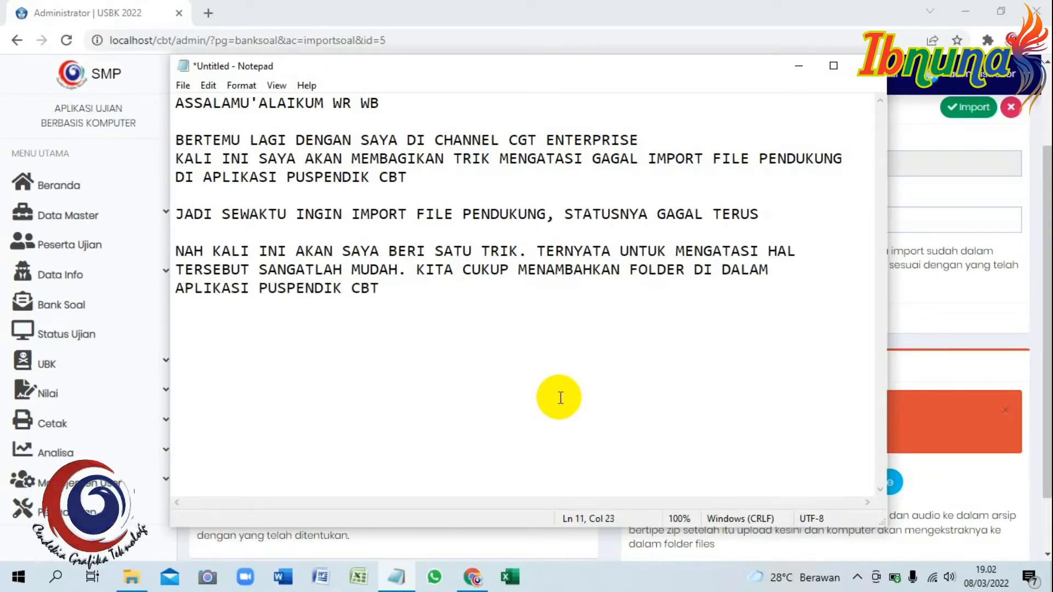
type("NYA ADALAH:")
key("Return")
key("Return")
- Add "PERTAMA KITA MASUK KE FOLDER INSTALASI PUSPENDIK CBT YANG ADA DI DRIVE C" and an indented line "KEMUDIAN KITA CARI FOLDER HTDOCT"
type("PERTAMA KITA ")
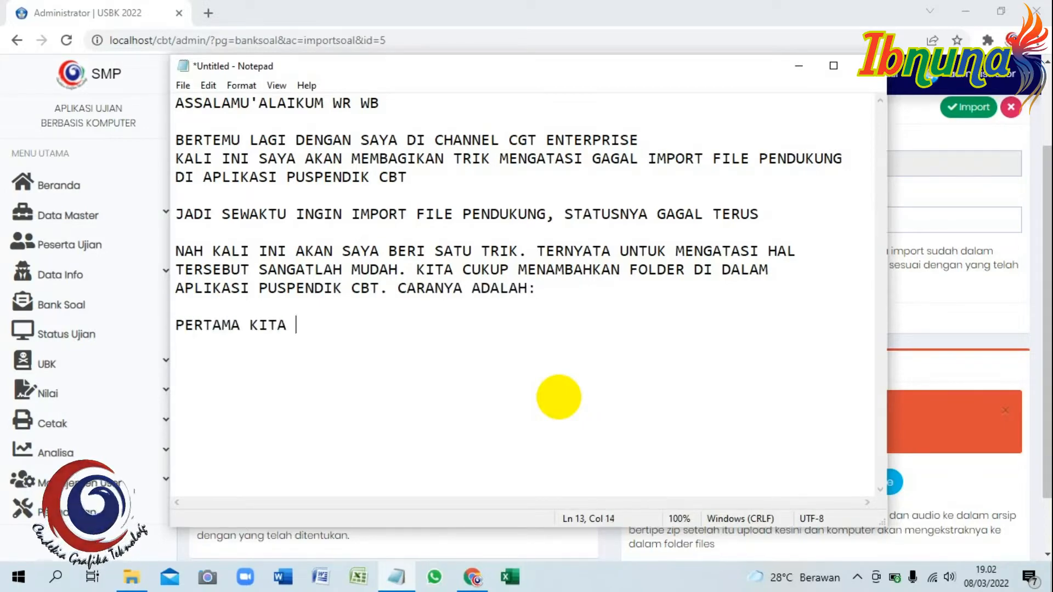
type("MASUK KE FOLDER INSTALASI ")
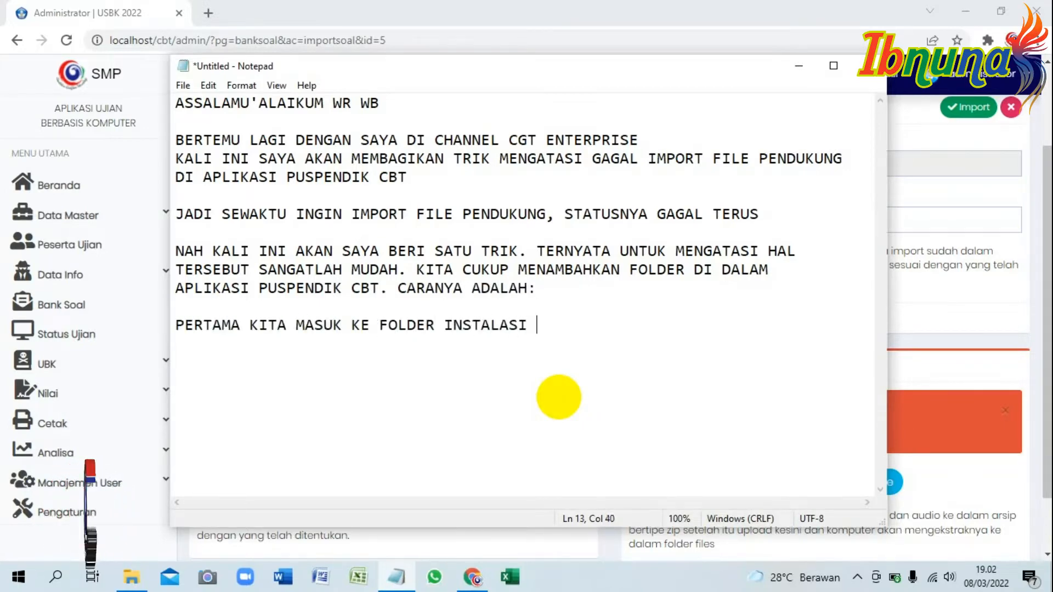
type("PUSPENDIK CBT YANG ADA DI DRIVE C")
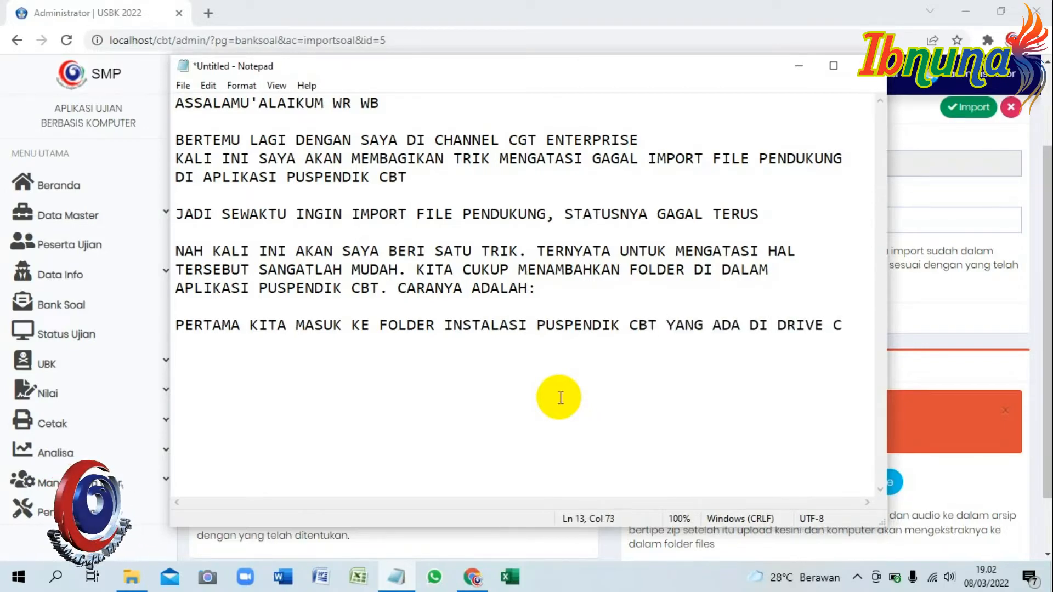
key("Return")
key("Tab")
type("KEMUDIA")
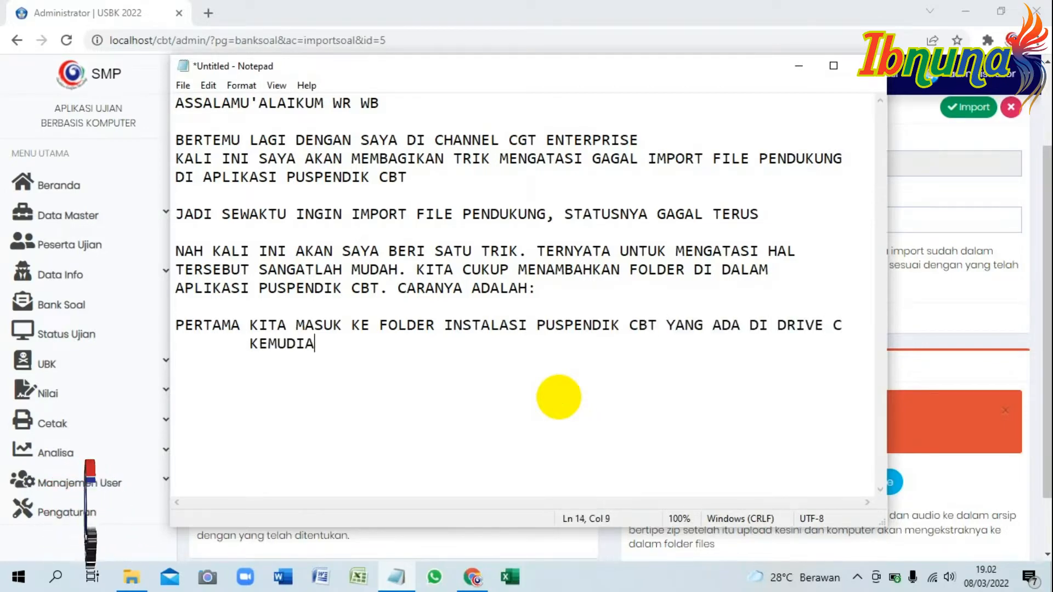
type("N KITA CARI FOLDER HTDOCT")
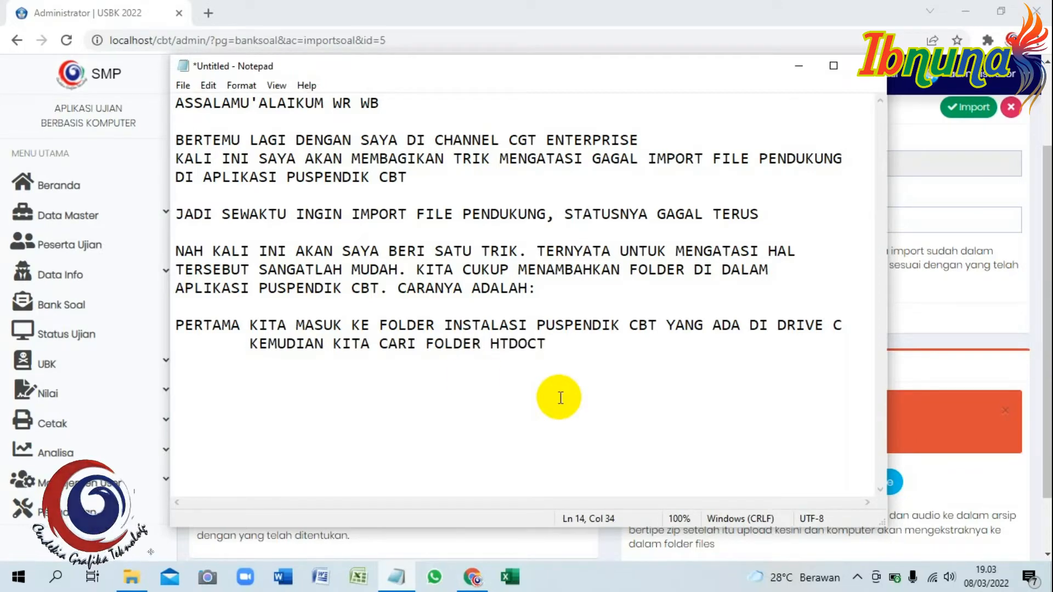
- Switch to File Explorer and open the htdocs folder inside Puspendik CBT on the C: drive
left_click(137, 579)
scroll(82, 417, "down", 1)
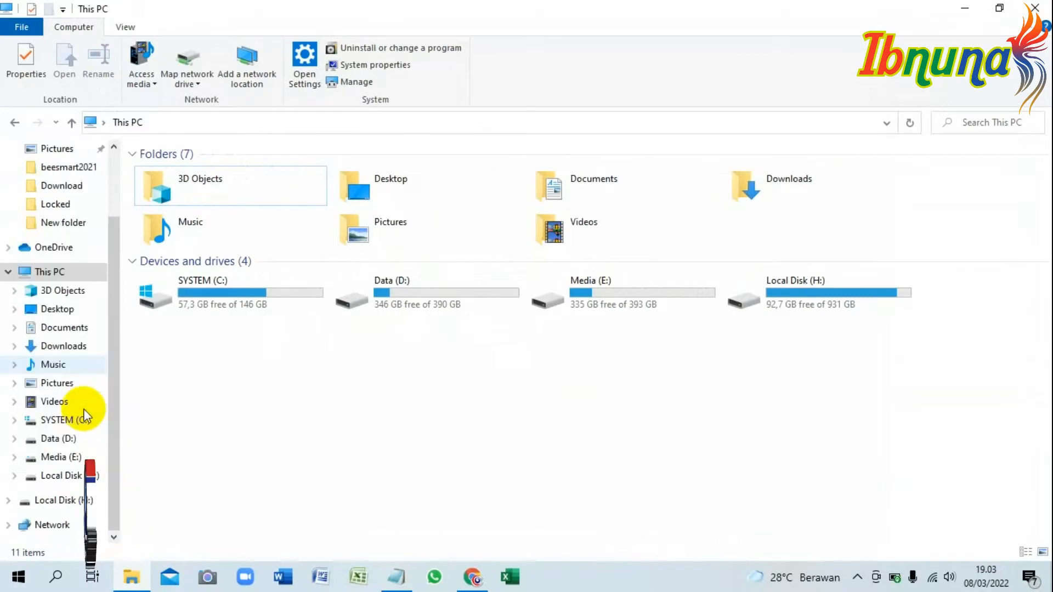
left_click(74, 420)
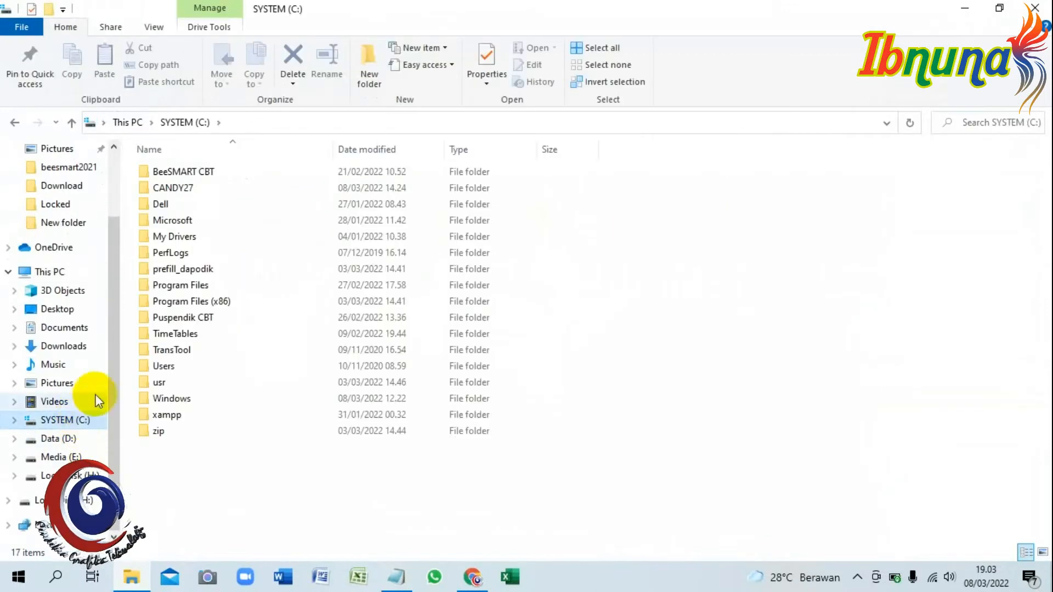
double_click(193, 317)
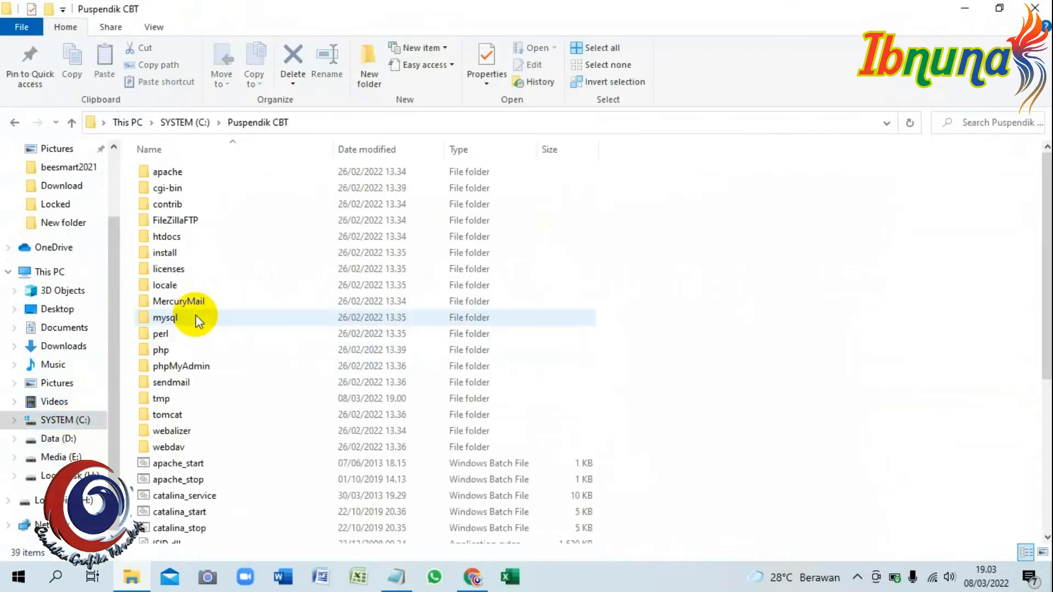
double_click(153, 238)
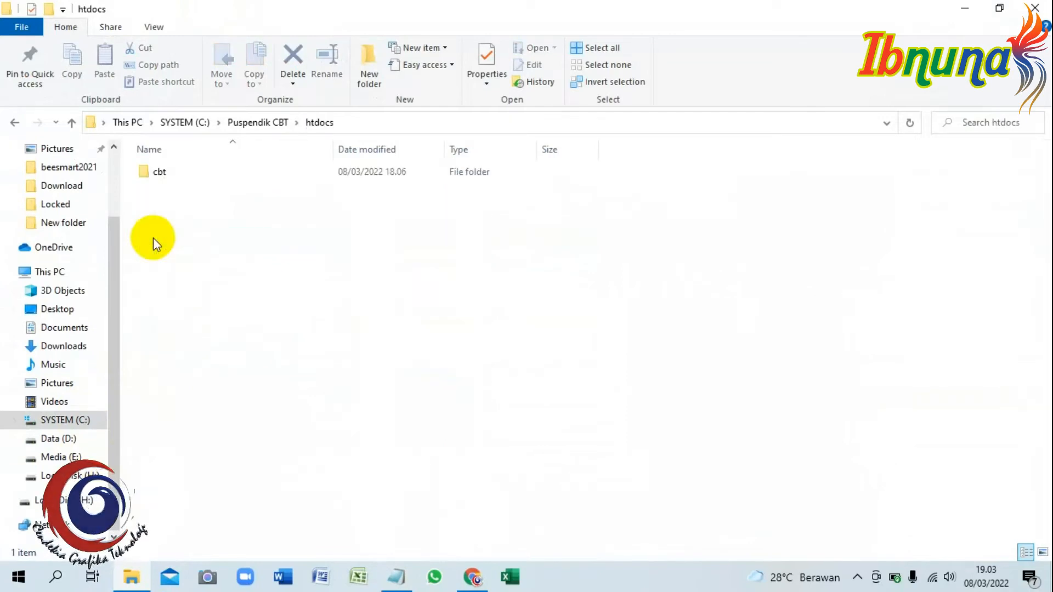
- Switch to Notepad, correct the folder name to "HTDOCS" and continue the line with ", DAN KITA MASUK KE FOLDER CBT"
left_click(396, 576)
key("BackSpace")
type("S")
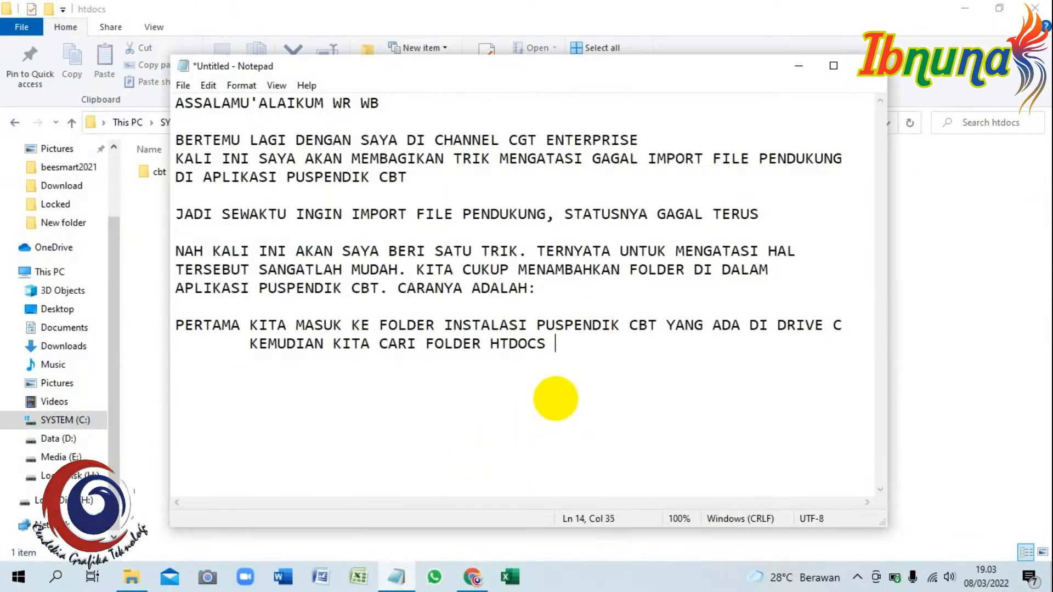
type(", DAN KITA MASU")
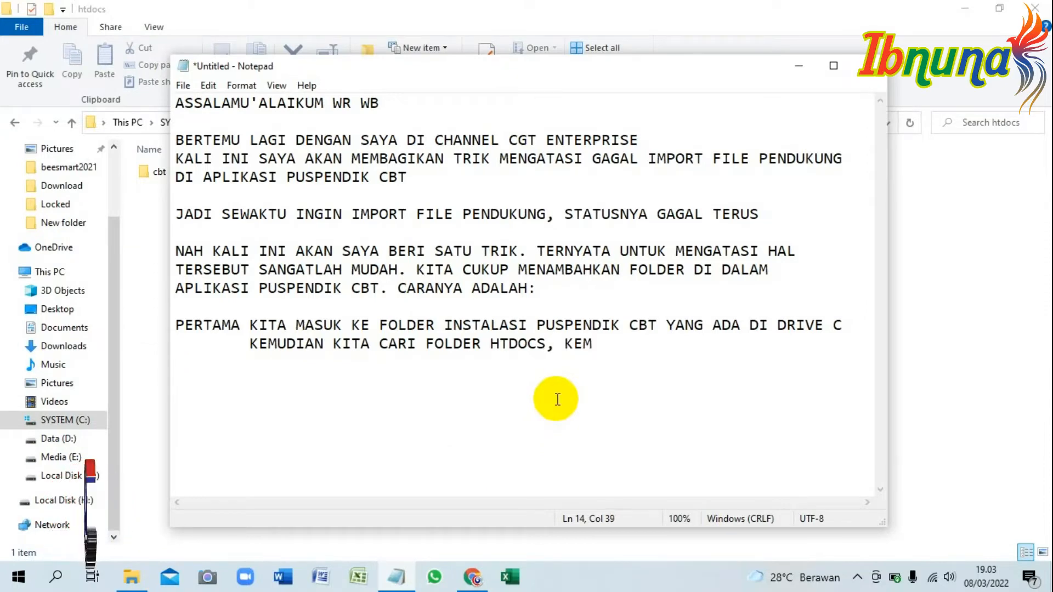
type("K KE FOLDER CBT")
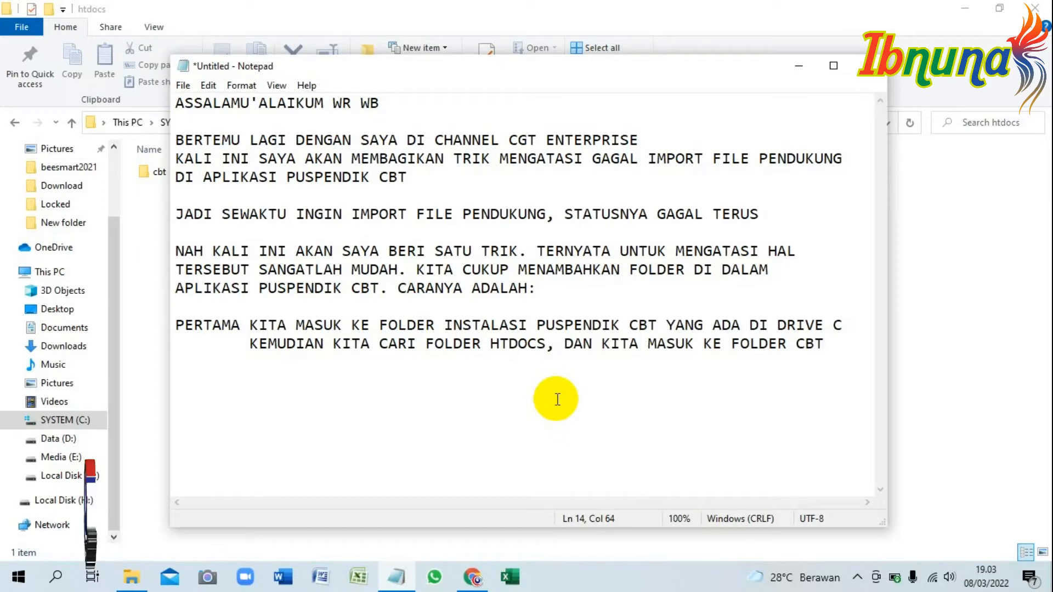
- Open the cbt folder in File Explorer; in Notepad, add "KEDUA SETELAH MASUK DI DALAM FOLDER CBT, KITA TAMBAHKAN FOLDER DAN NANTI KITA BERINAMA FILES"
left_click(157, 176)
double_click(155, 176)
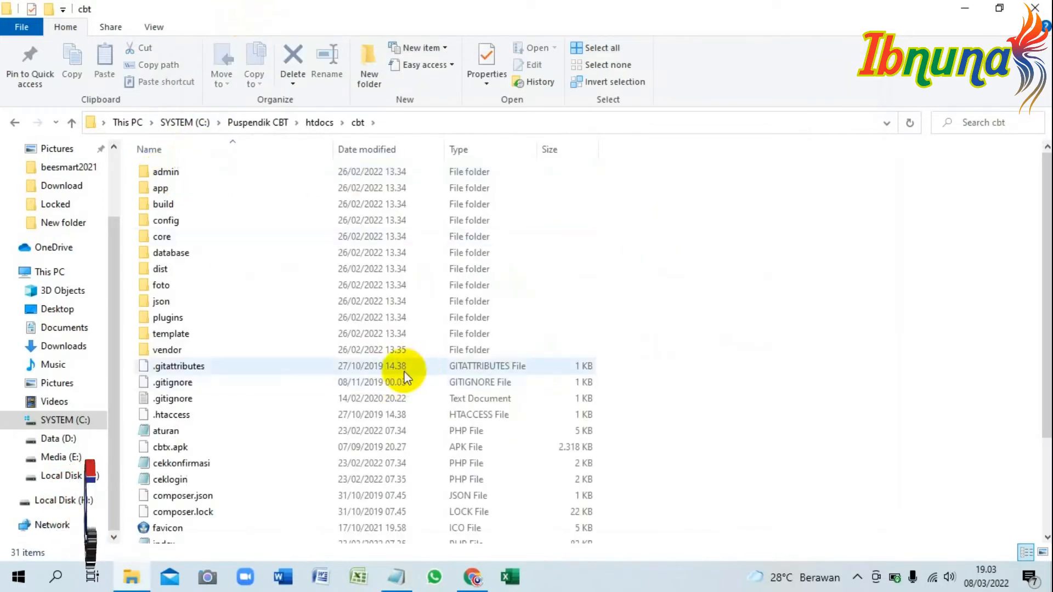
left_click(391, 573)
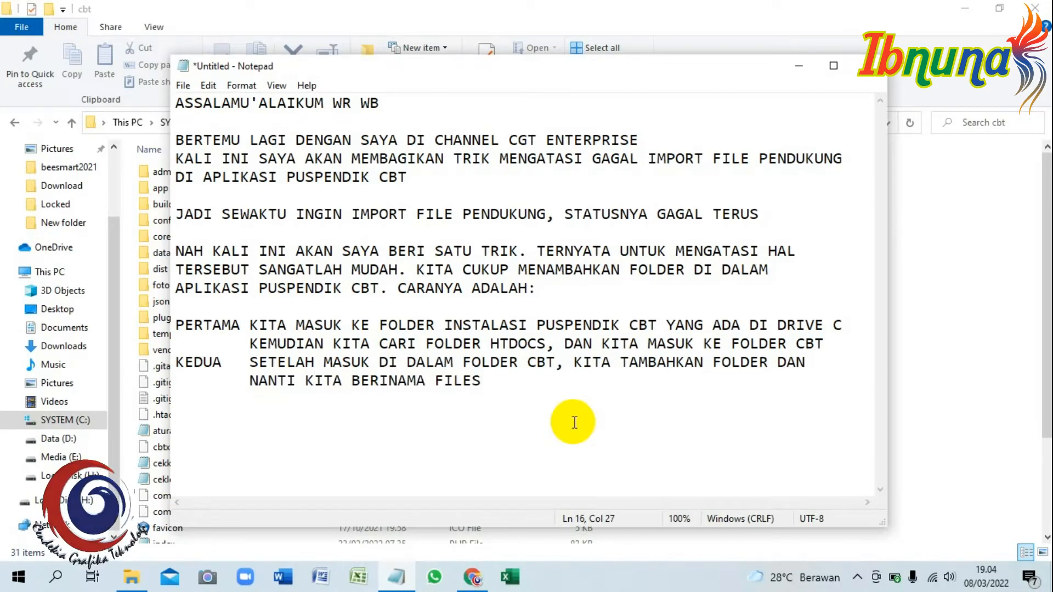
- Switch to File Explorer and create a new folder named "files" inside the cbt folder
left_click(452, 1)
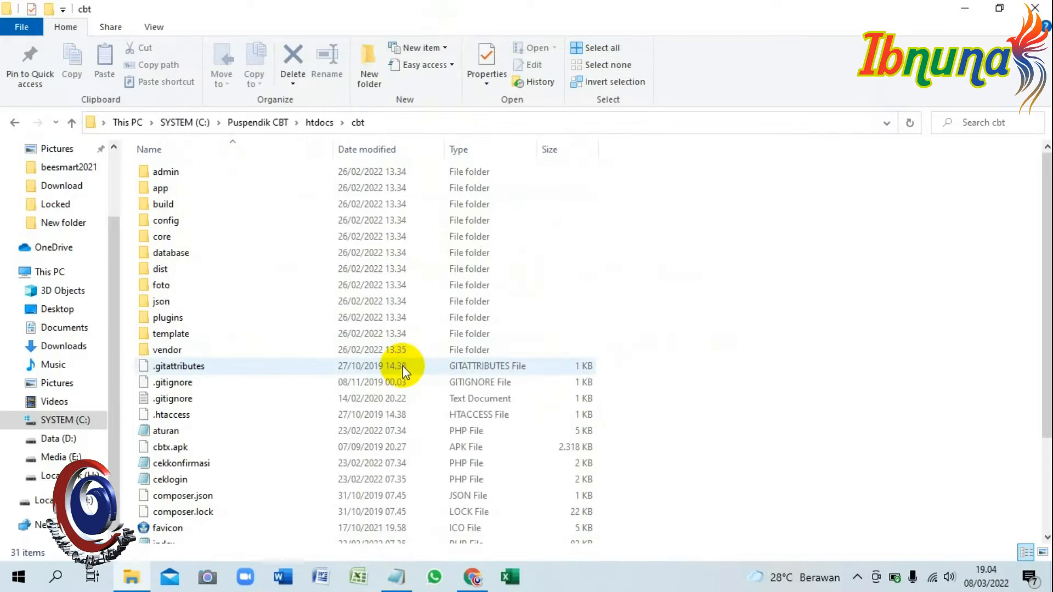
left_click(367, 66)
type("files")
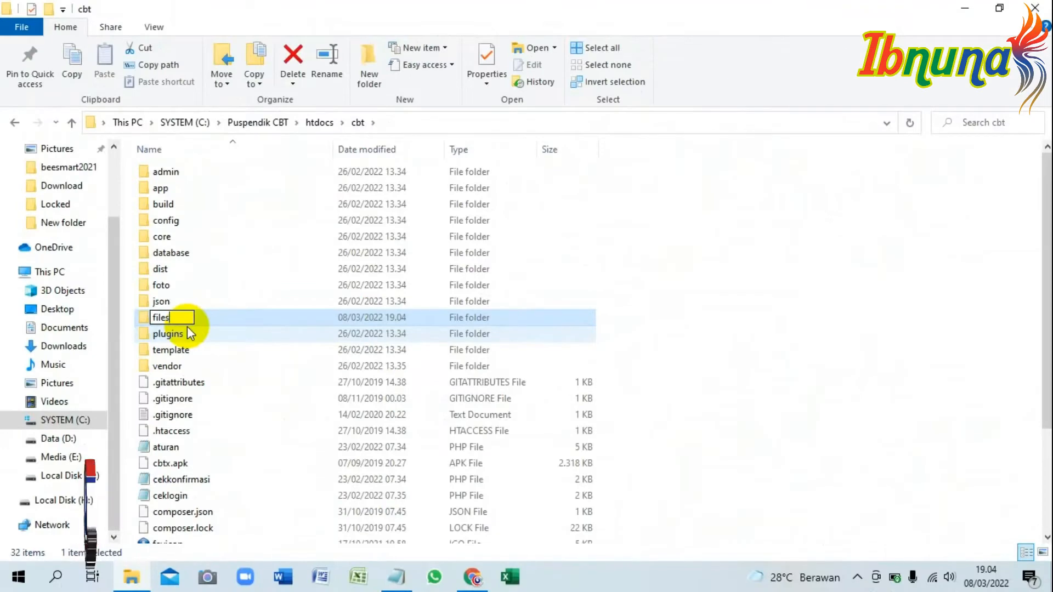
key("Return")
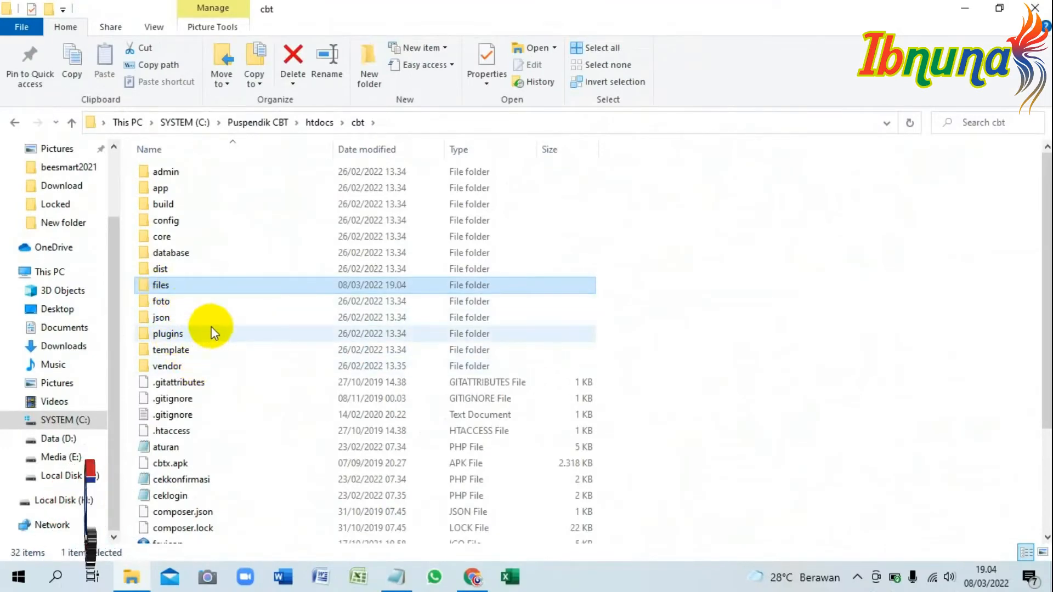
- Add "KETIGA SELANJUTNYA KITA TINGGAL MENCOBA IMPORT FILE PENDUKUNG YANG GAGAL TADI" in Notepad, and in Chrome upload New folder.zip as the supporting file
left_click(397, 576)
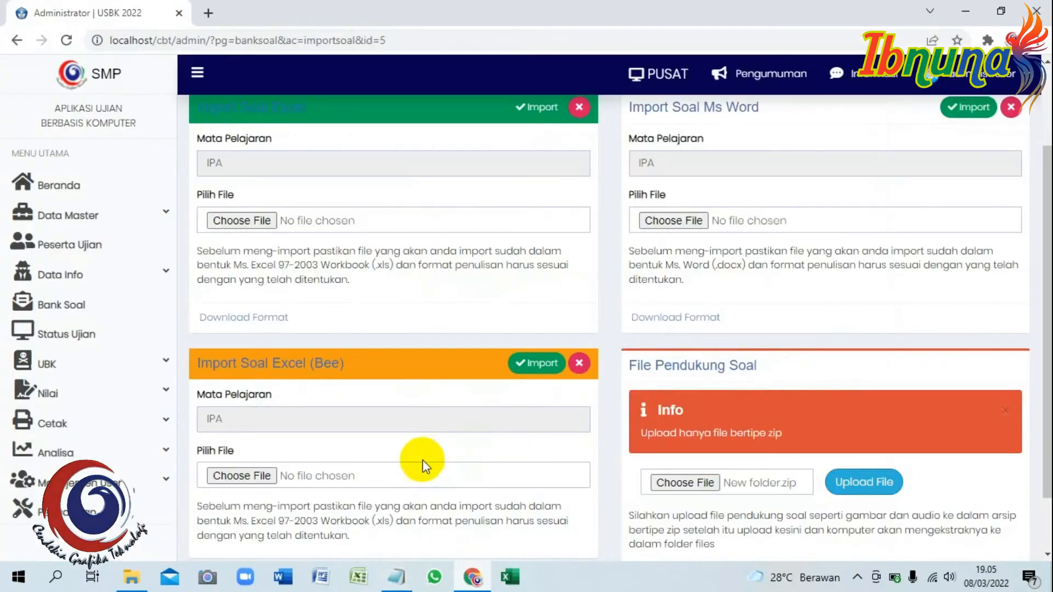
scroll(572, 265, "up", 3)
scroll(601, 249, "down", 3)
left_click(709, 415)
left_click(594, 174)
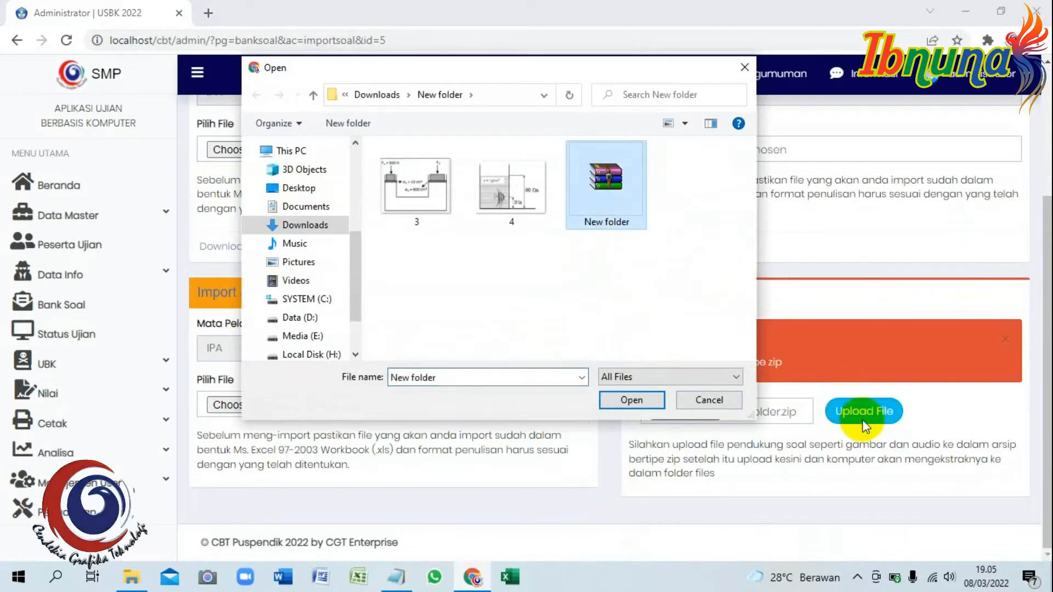
left_click(636, 400)
left_click(886, 414)
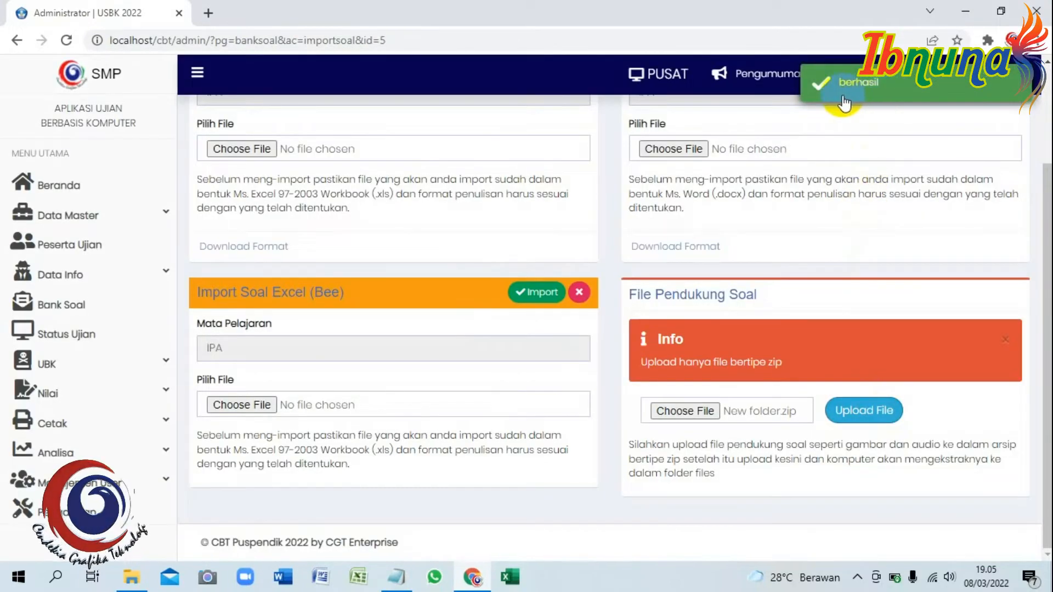
- Switch to Notepad, add the line "NAH SEKARANG STATUSNYA BERHASIL DI UPLOAD" and minimize the notes
left_click(396, 577)
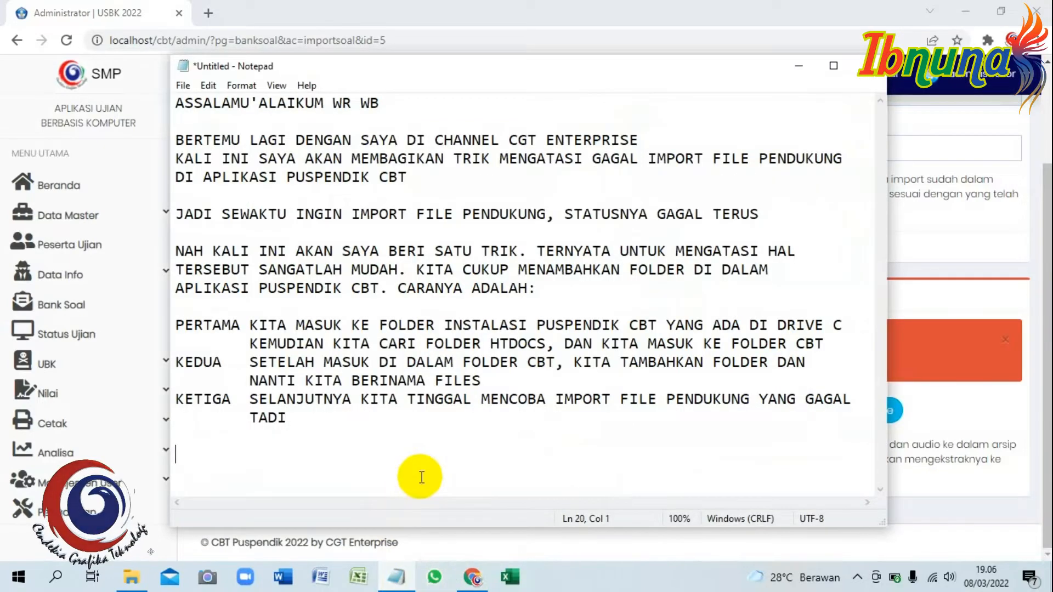
type("SEKARANG STATUSNYA BERHASIL DI UPLOAD")
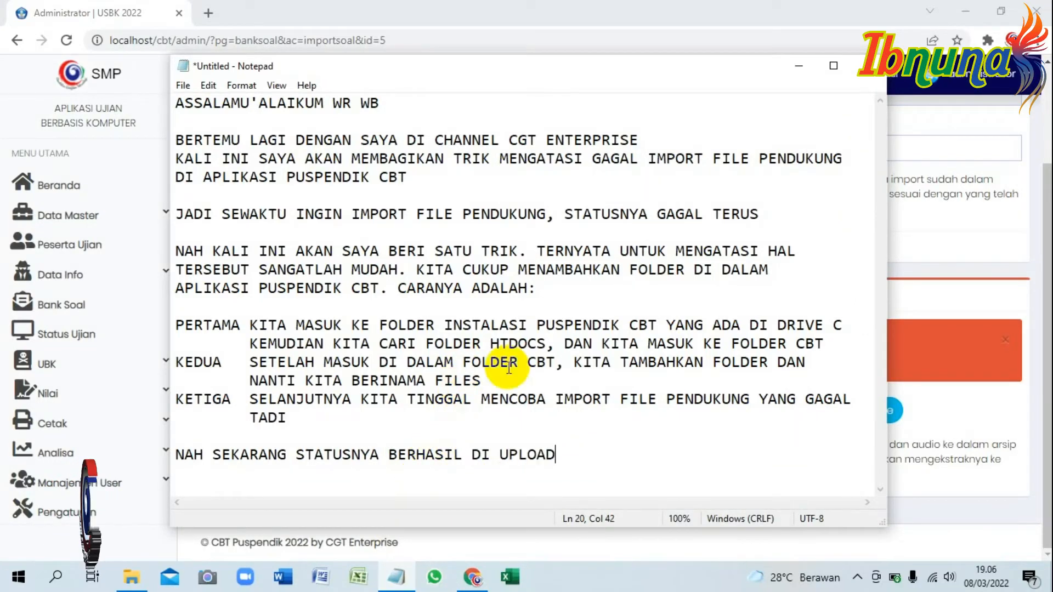
left_click(799, 66)
- Import the Word question file Contoh IPA.docx from Downloads into the IPA question bank
scroll(767, 307, "up", 3)
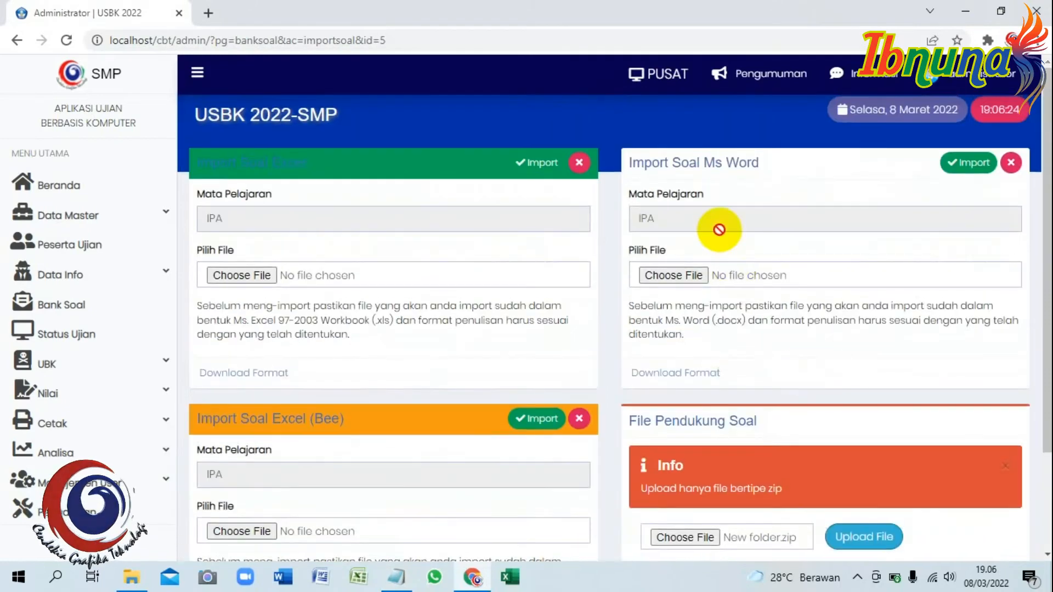
left_click(686, 283)
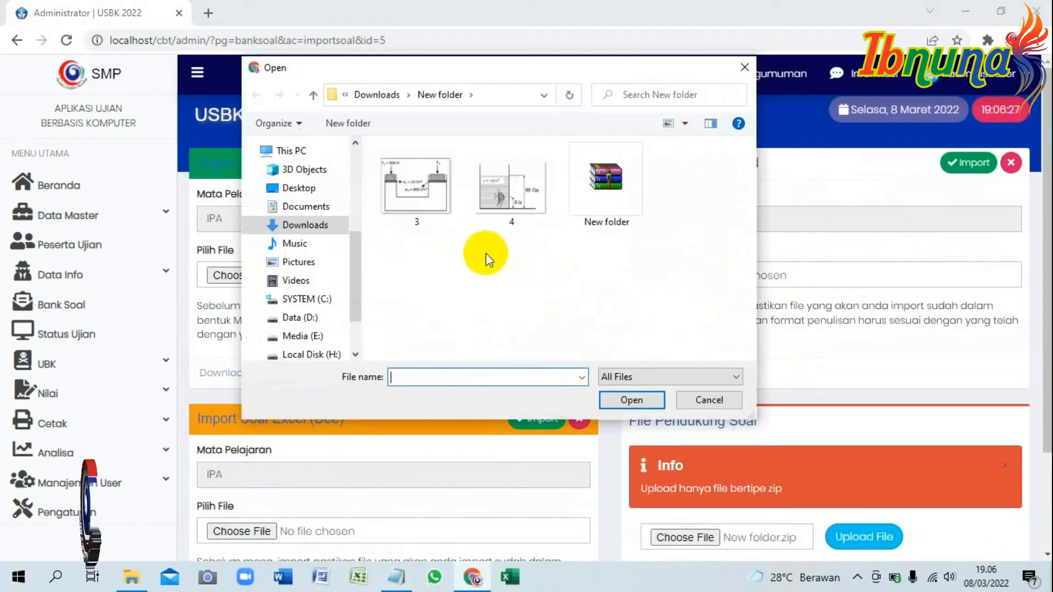
left_click(301, 225)
left_click(416, 171)
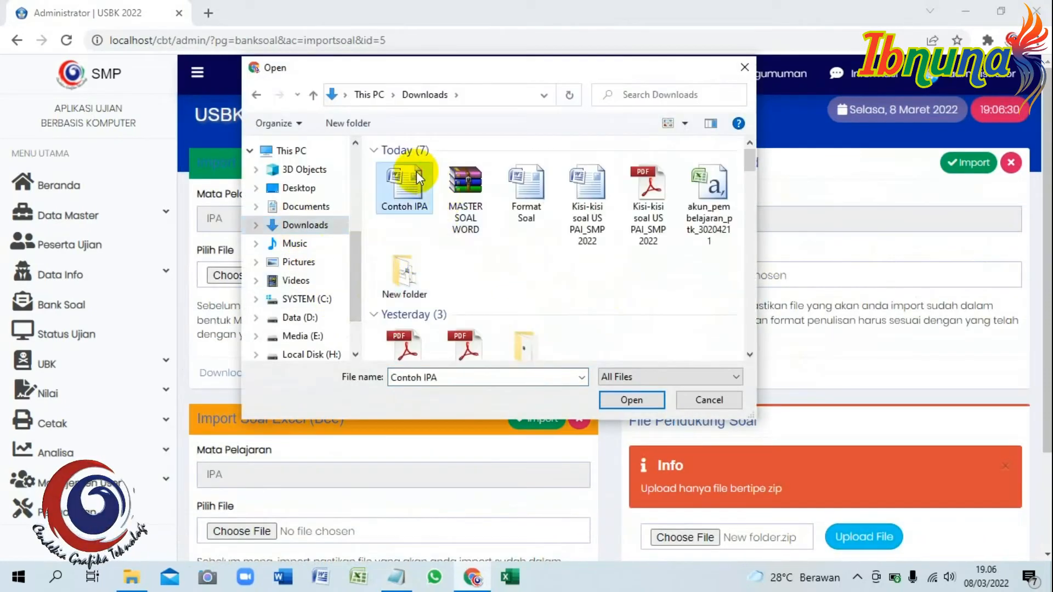
left_click(631, 399)
scroll(768, 305, "down", 2)
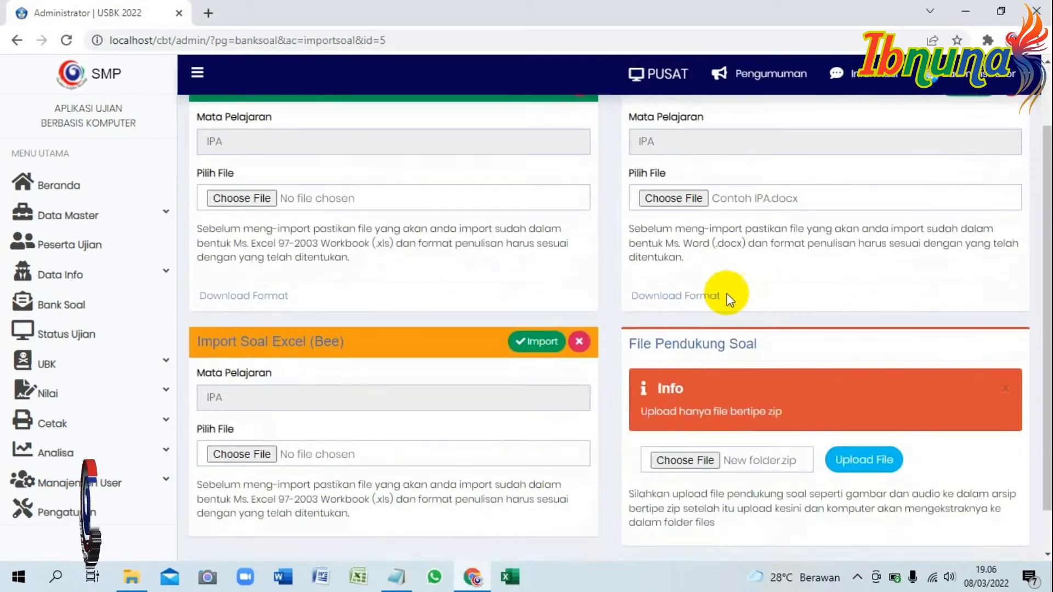
scroll(693, 274, "up", 2)
left_click(981, 172)
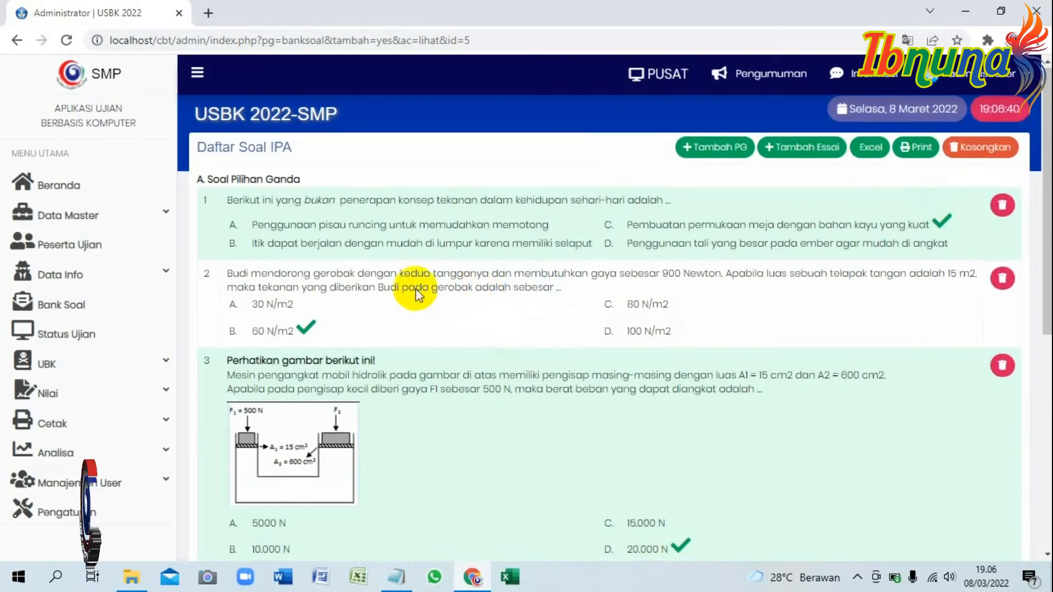
- Look through the imported IPA questions and check the pictures in questions 3 and 4
scroll(418, 282, "down", 6)
scroll(477, 336, "up", 7)
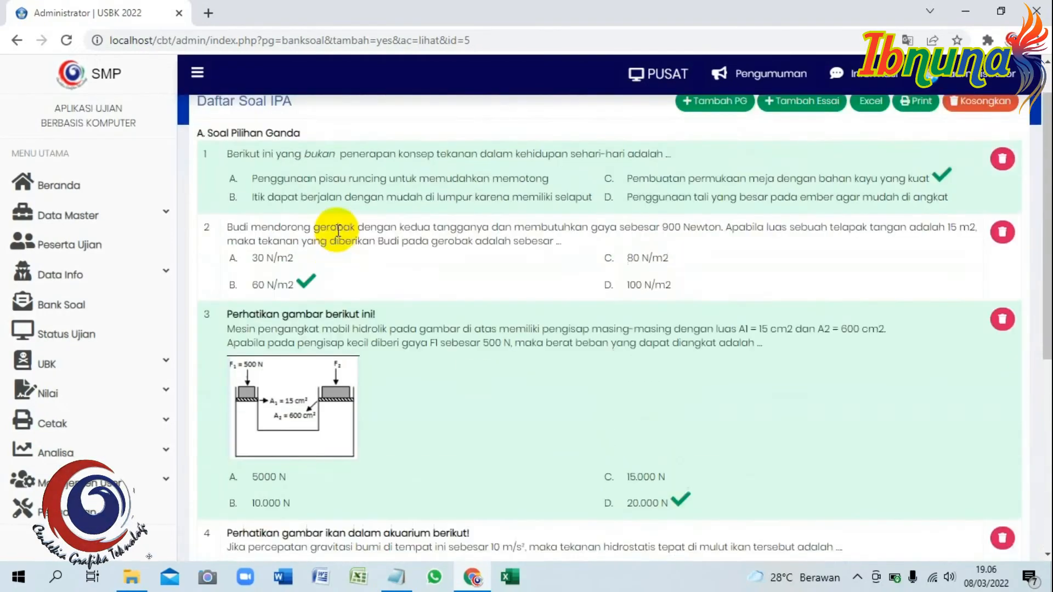
scroll(337, 230, "up", 2)
scroll(685, 255, "down", 2)
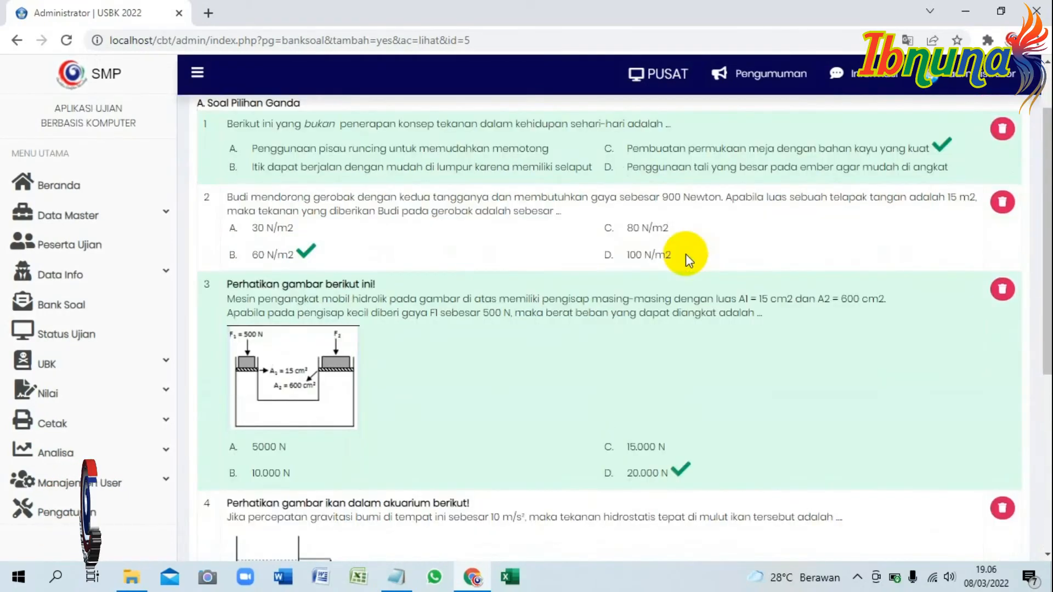
scroll(384, 258, "down", 4)
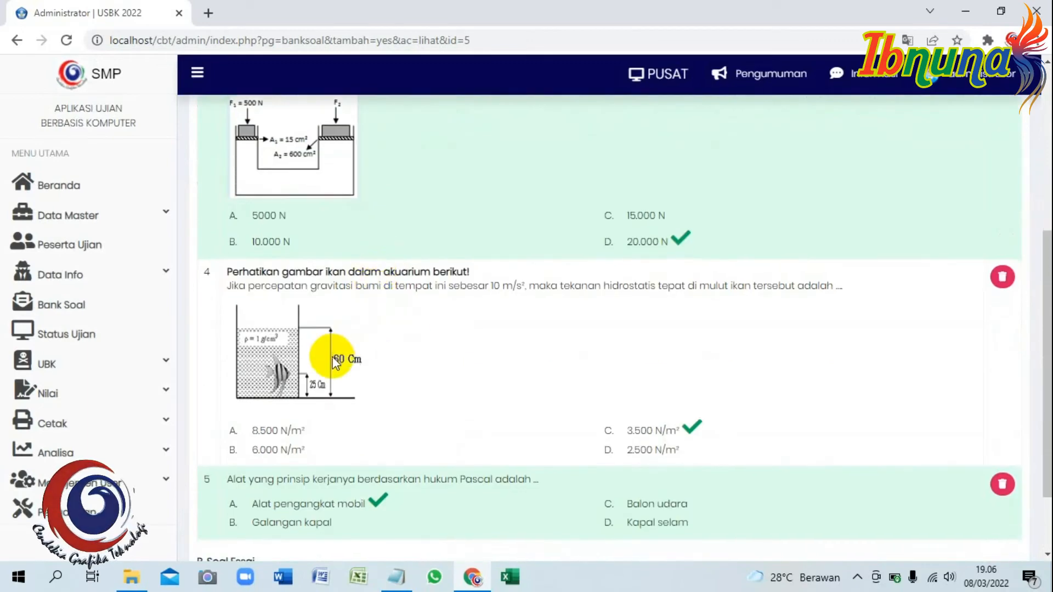
scroll(336, 364, "up", 1)
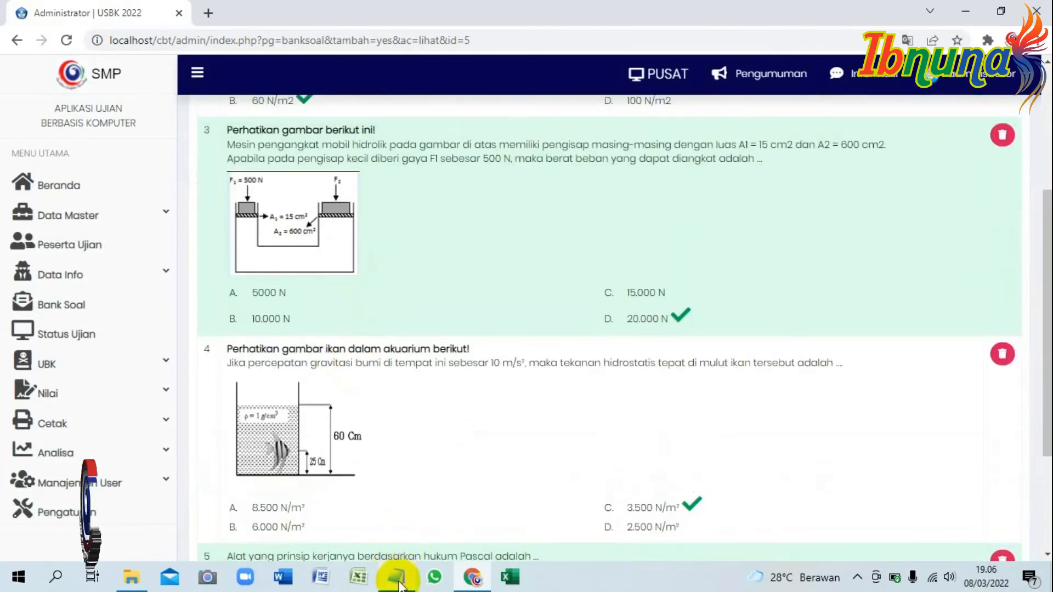
- Switch to Notepad and write "DEMIKIAN TRIK MUDAH MENGATASI GAGAL IMPORT FILE PENDUKUNG SOAL." and "INTINYA SEGALA MASALAH PASTI ADA SOLUSINYA." in a blank document
left_click(396, 577)
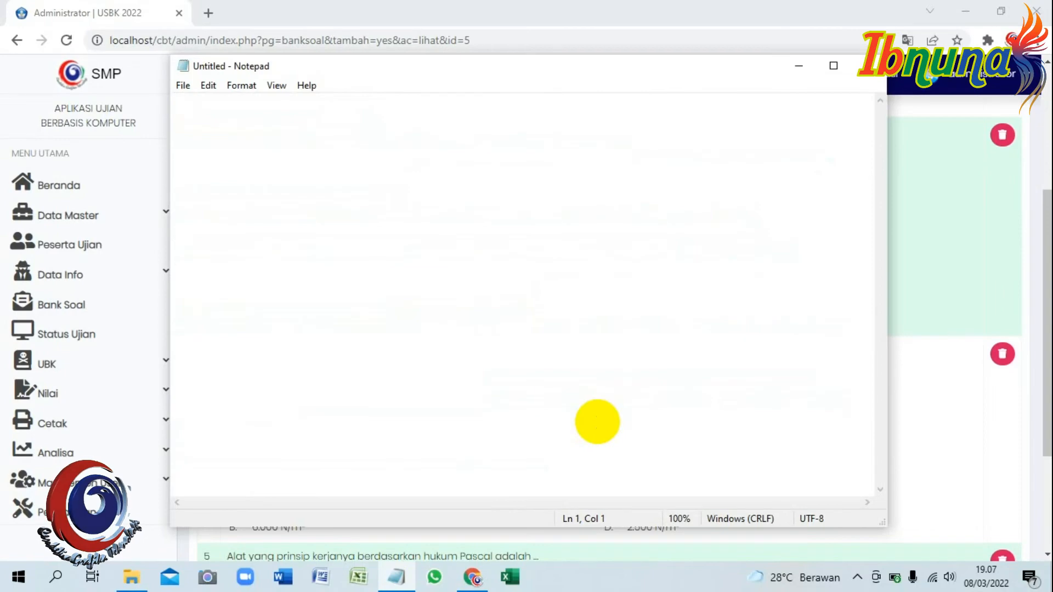
type("DEMIKIAN TRIK MU")
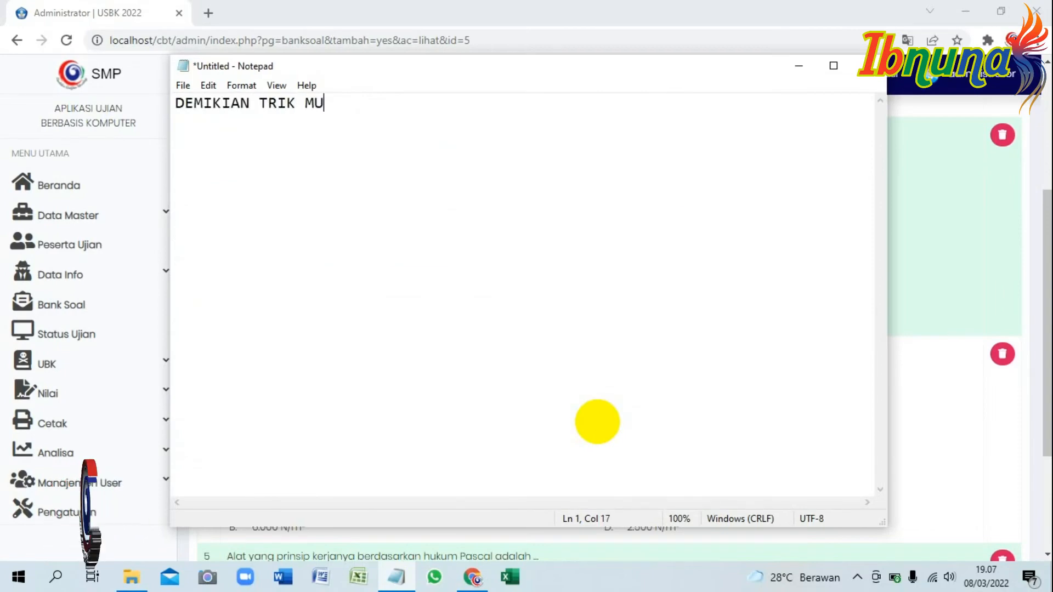
type("DAH MENGATASI GAGAL IMPORT FILE PENDUKUNG")
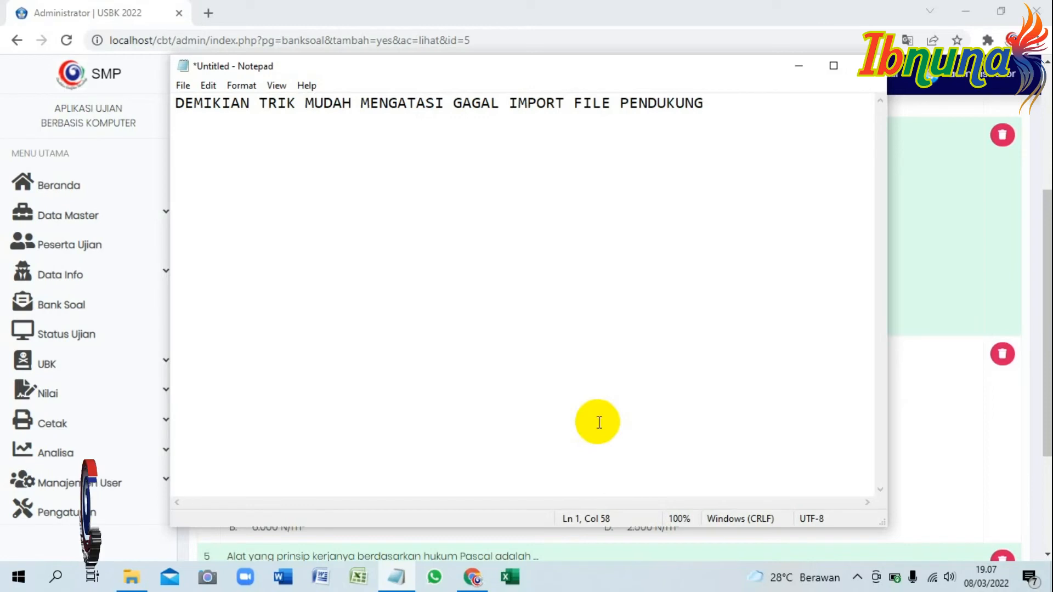
type(" SOAL.")
key("Return")
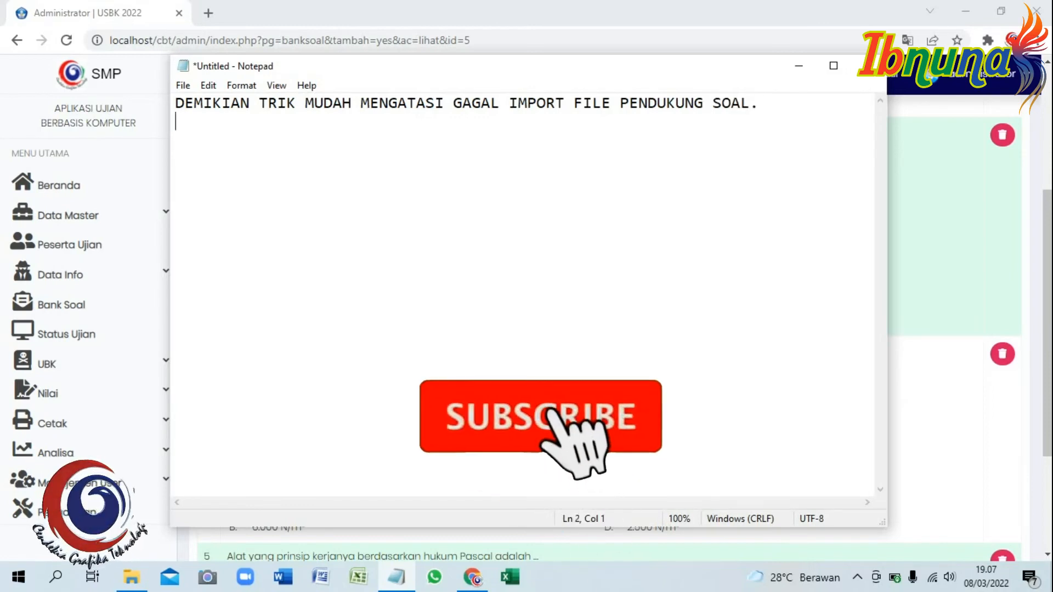
key("Return")
type("INTINYA ")
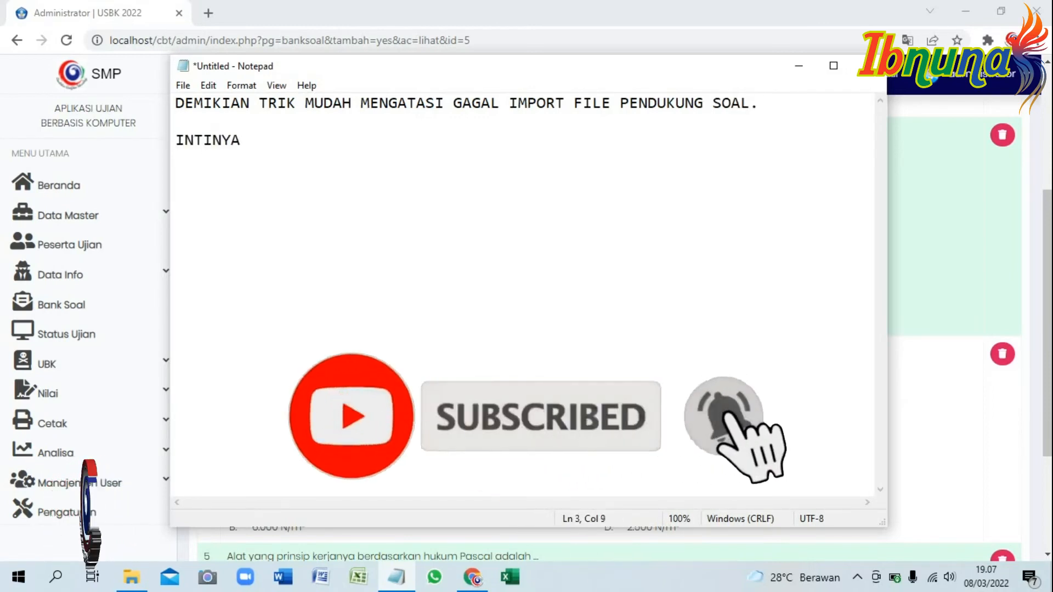
type("SEGALA MASALAH PASTI ADA SOLUSINYA.")
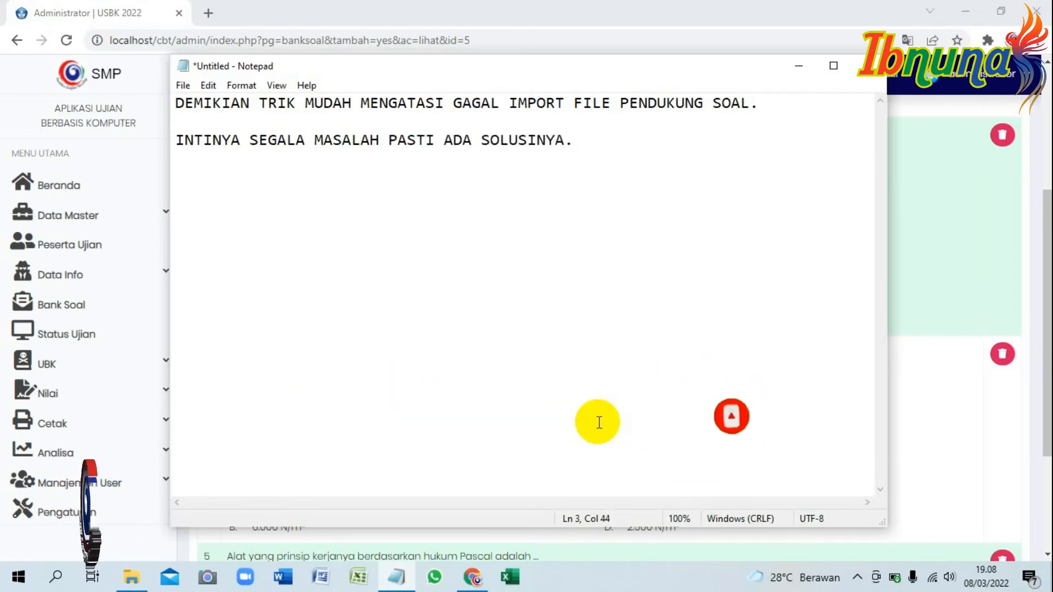
- Add a new paragraph "TERIMA KASIH SUDAH MENONTON VIDEO INI. JANGAN LUPA LIKE, SUBSCRIBE DAN SHARE LINK VIDEO CGT ENTERPRISE"
key("Return")
key("Return")
type("TERIMA KASIH SUDAH MENONTON VIDEO INI. JANGAN LUPA LIKE, SUBSCRIBE DAN SHARE LINK VIDEO CGT ENTERPRISE")
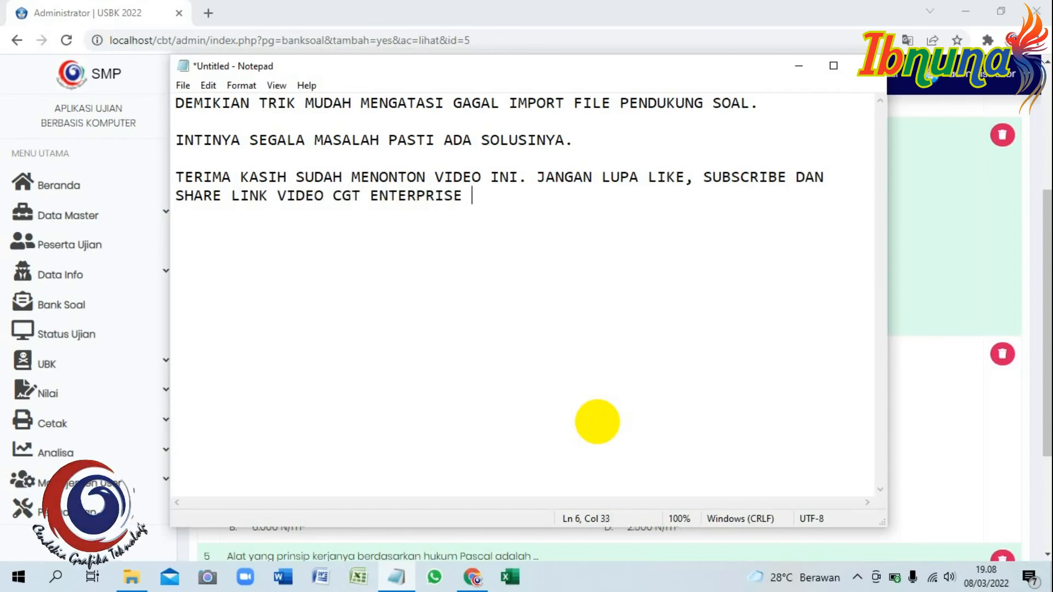
- Continue the paragraph with "INI. DAN SAMPAI BERTEMU DI VIDEO SELANJUTNYA" and add the closing lines "AKHIR KATA" and "WASSALAMU'ALAIKUM WR WB"
type("DAN DAMPAI BERTEMU DI LA")
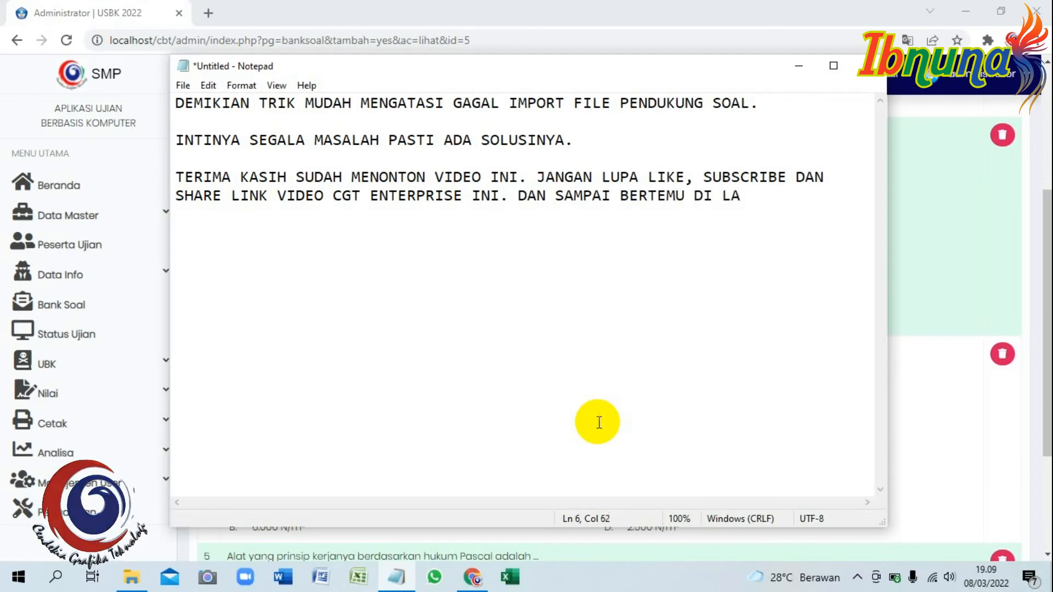
key("BackSpace")
key("BackSpace")
type("VIDEO")
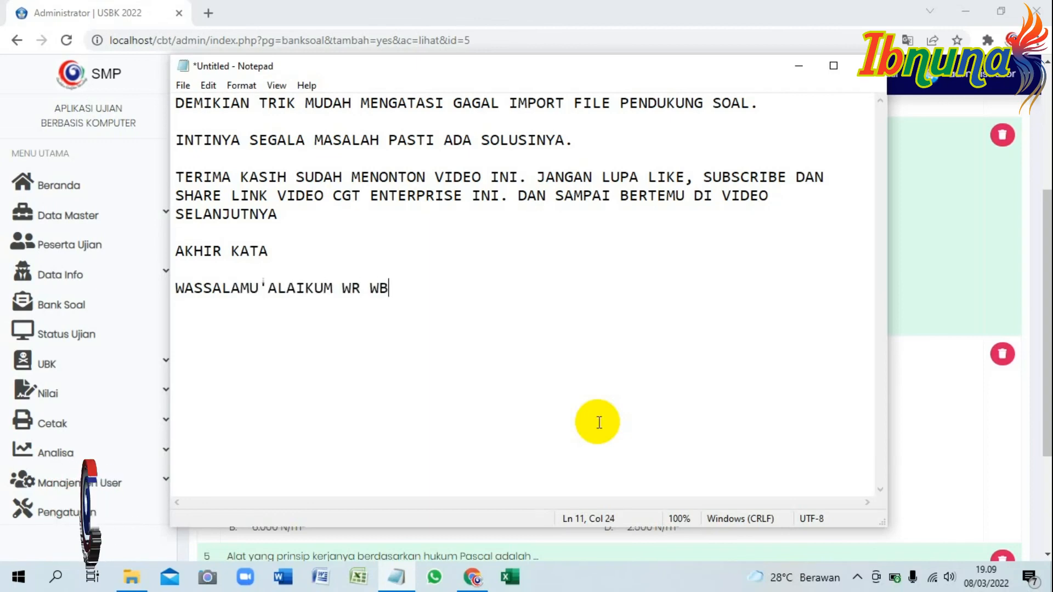
- Switch to Chrome and review the whole IPA question list with its pictures once more
left_click(340, 12)
scroll(417, 263, "up", 5)
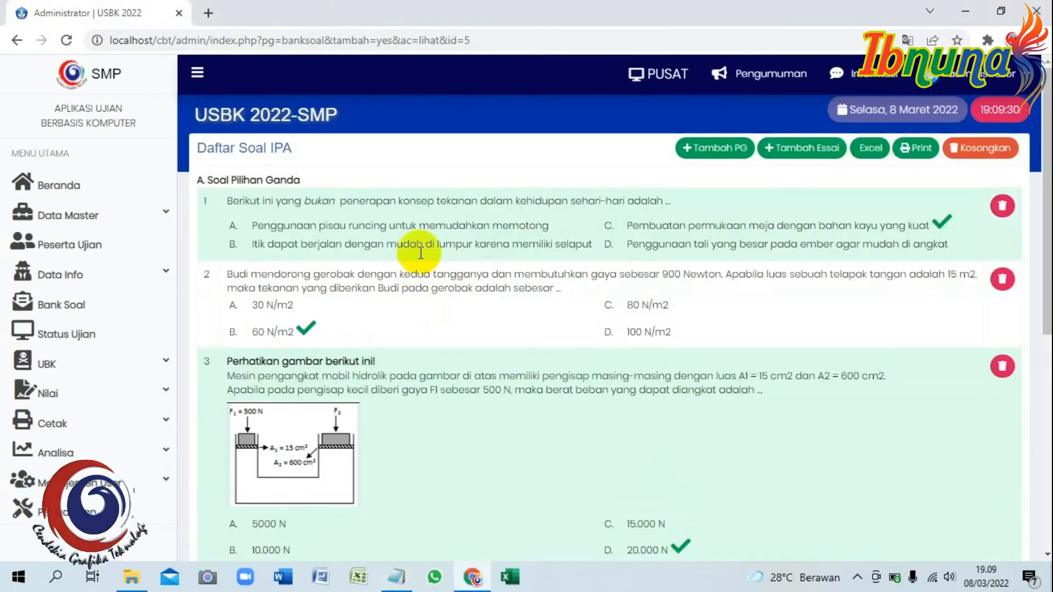
scroll(351, 242, "down", 3)
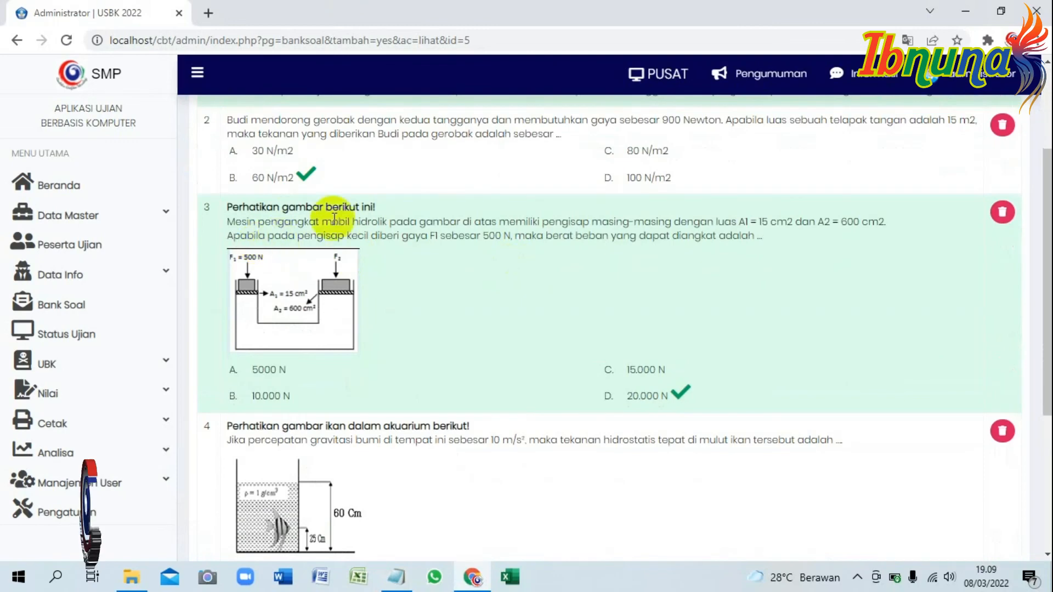
scroll(343, 247, "down", 4)
scroll(352, 307, "up", 7)
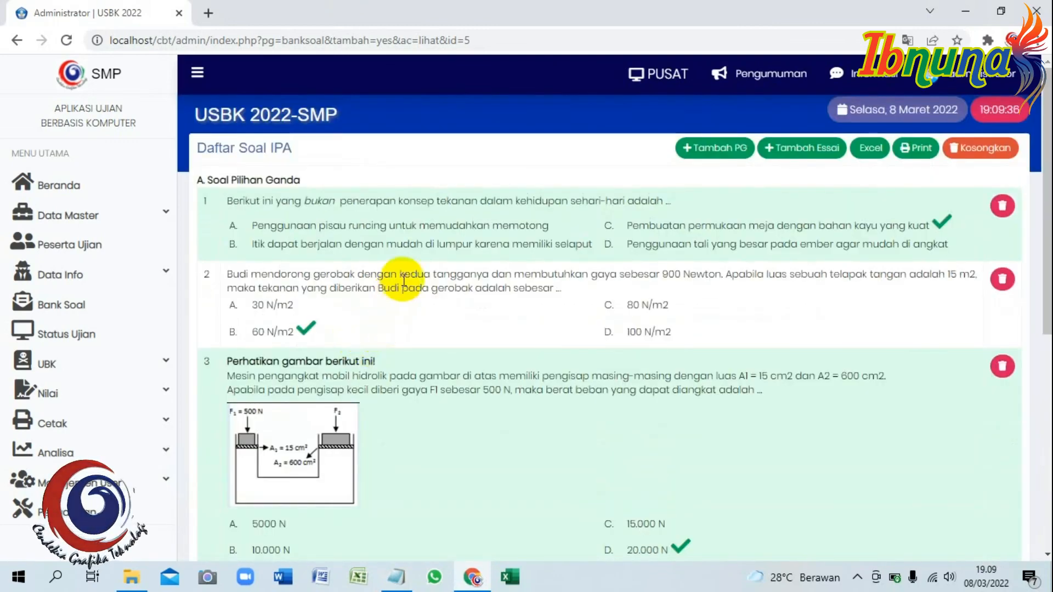